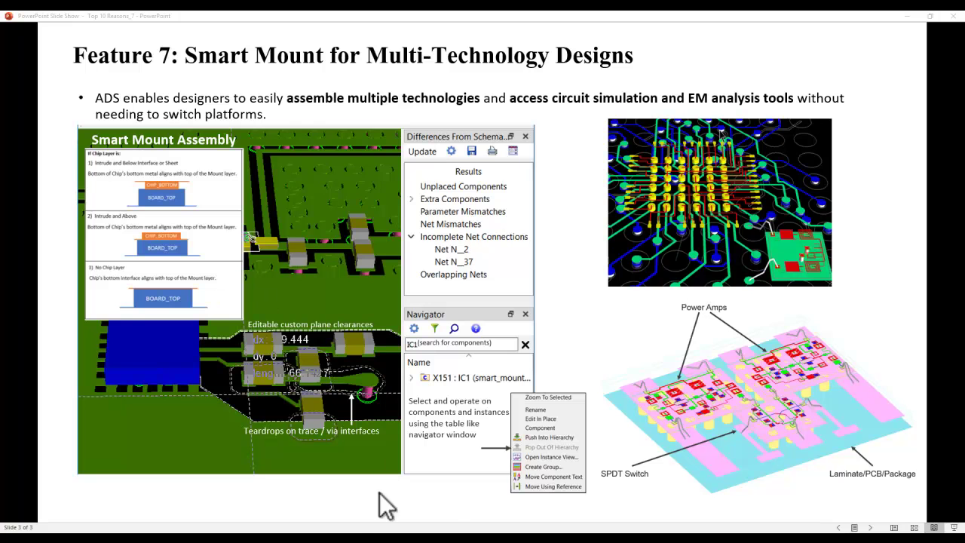
Bring ADS to the front and view MCM_Anurag_lib's tech substrate: Alumina 101.22 and 533.78 micron under AIR.
mouse_move(381, 537)
click(336, 494)
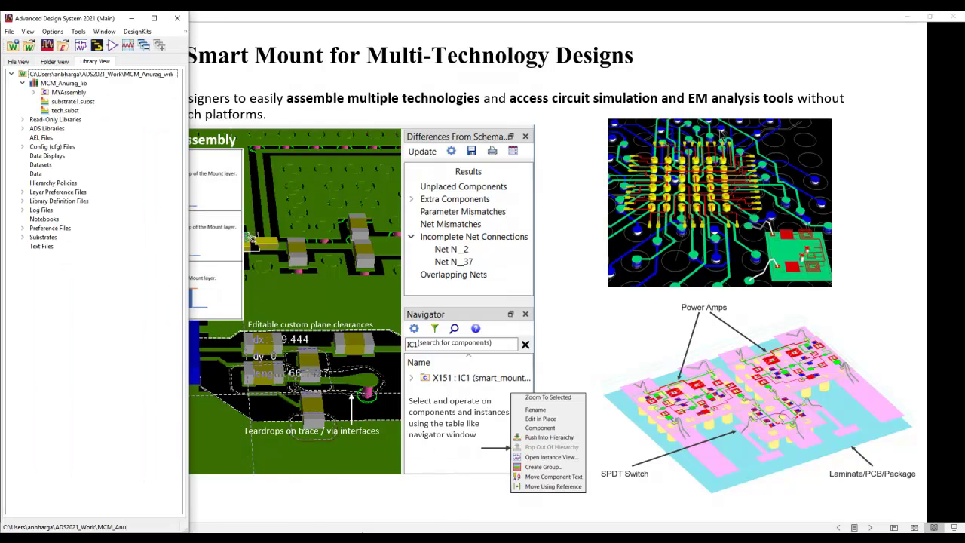
click(407, 498)
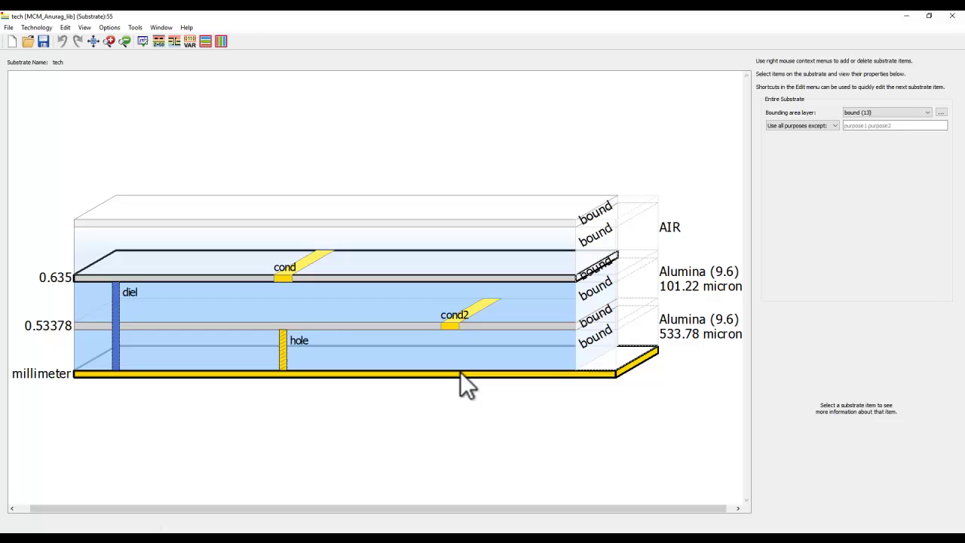
mouse_move(460, 369)
mouse_move(301, 288)
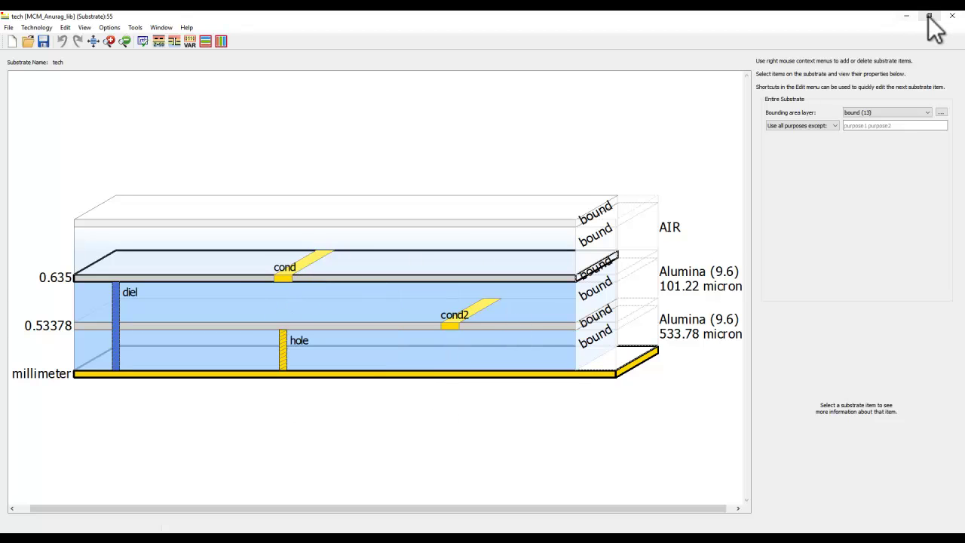
Close the substrate editor and browse Add Library to the MMIC_Amp_Anurag_wrk workspace folder.
click(952, 19)
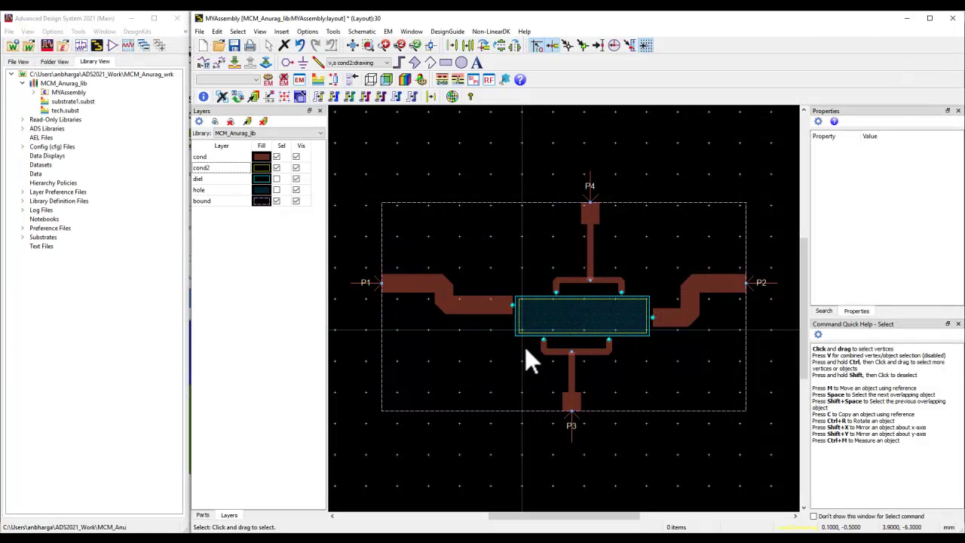
click(137, 30)
click(148, 65)
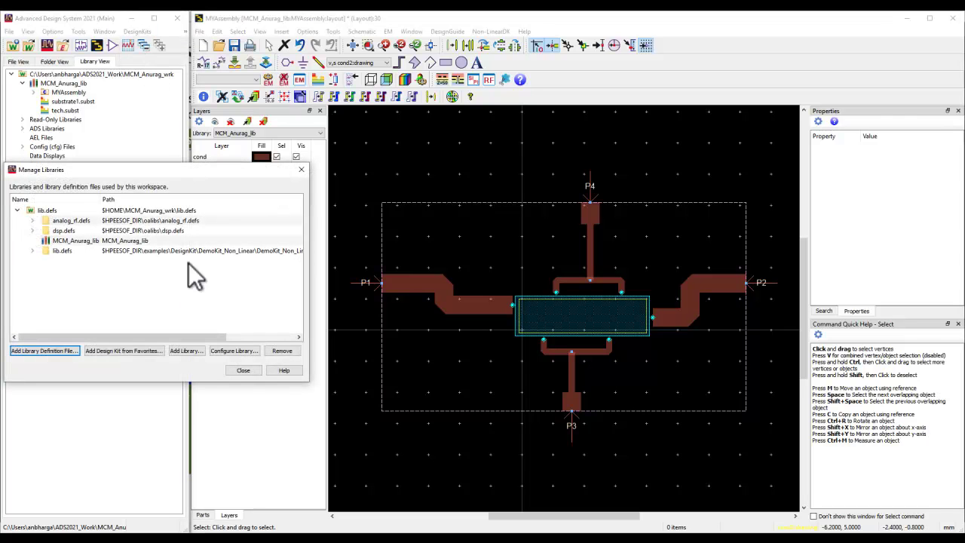
click(190, 353)
click(241, 242)
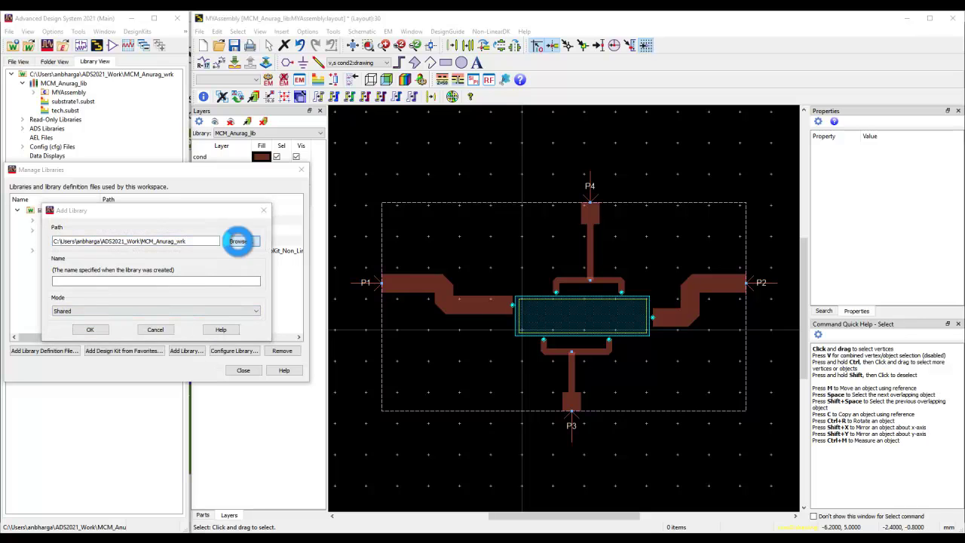
click(213, 195)
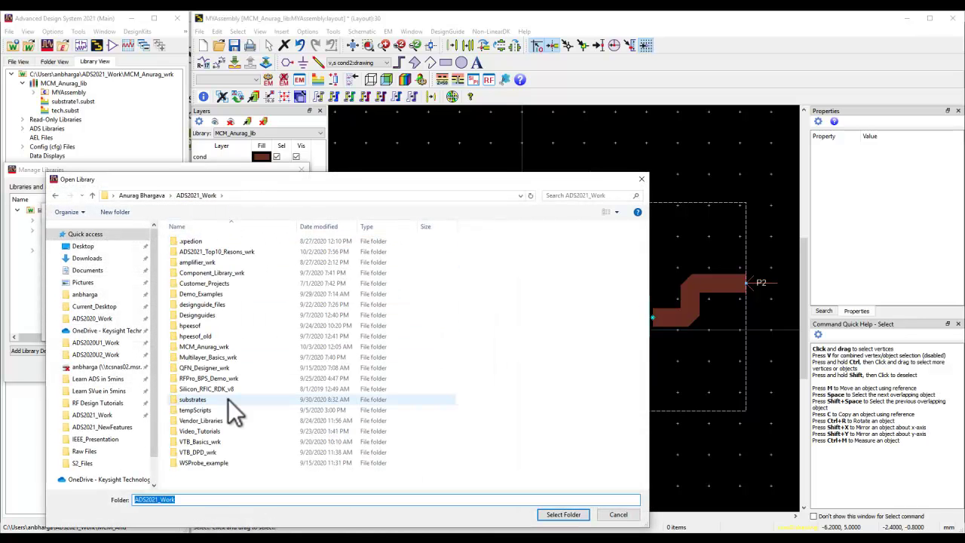
double_click(225, 431)
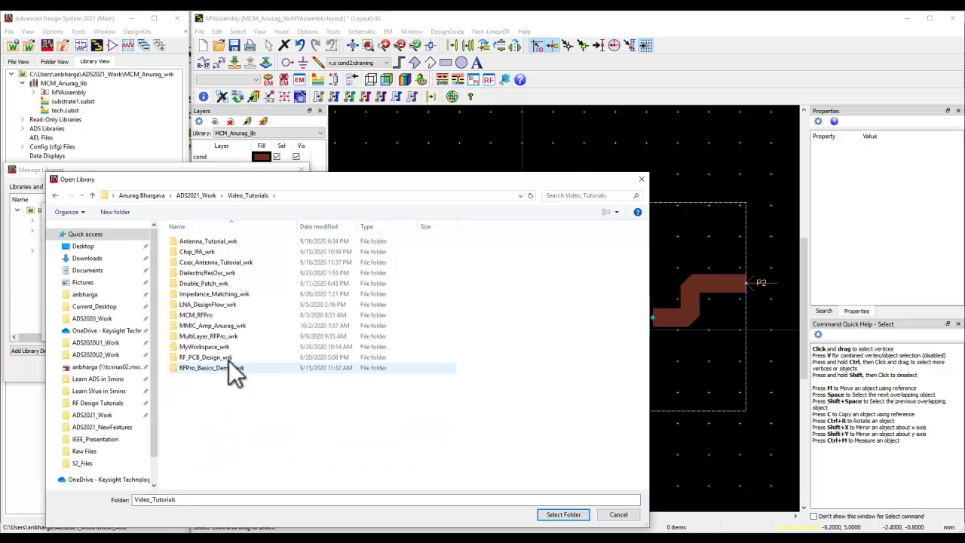
double_click(216, 327)
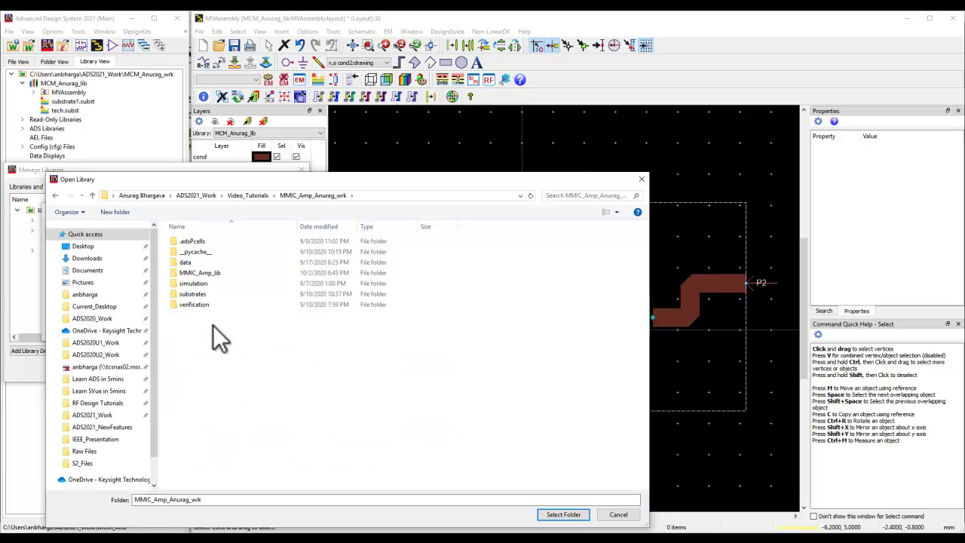
Add the MMIC_Amp_lib library to the workspace and expand it to show its cells.
click(212, 273)
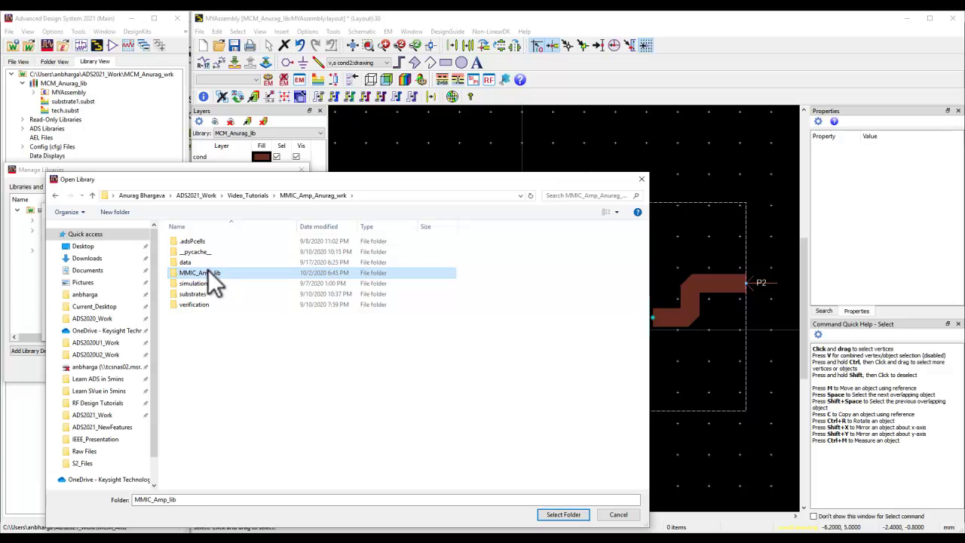
click(563, 515)
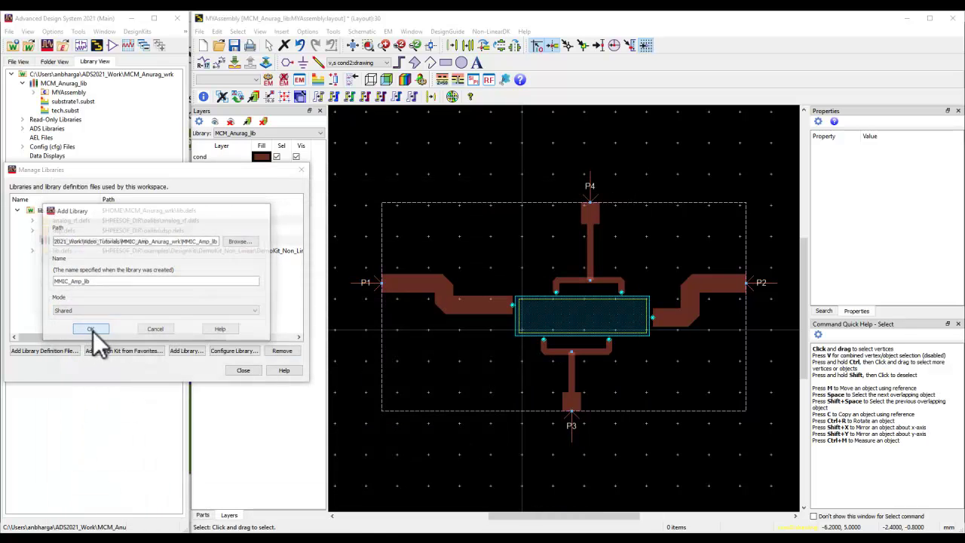
click(92, 331)
click(215, 303)
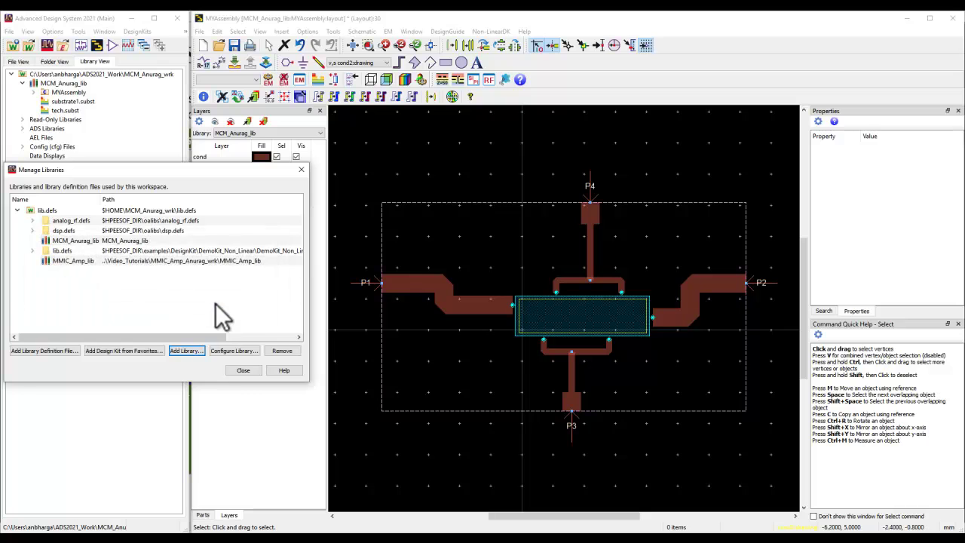
click(241, 371)
click(23, 119)
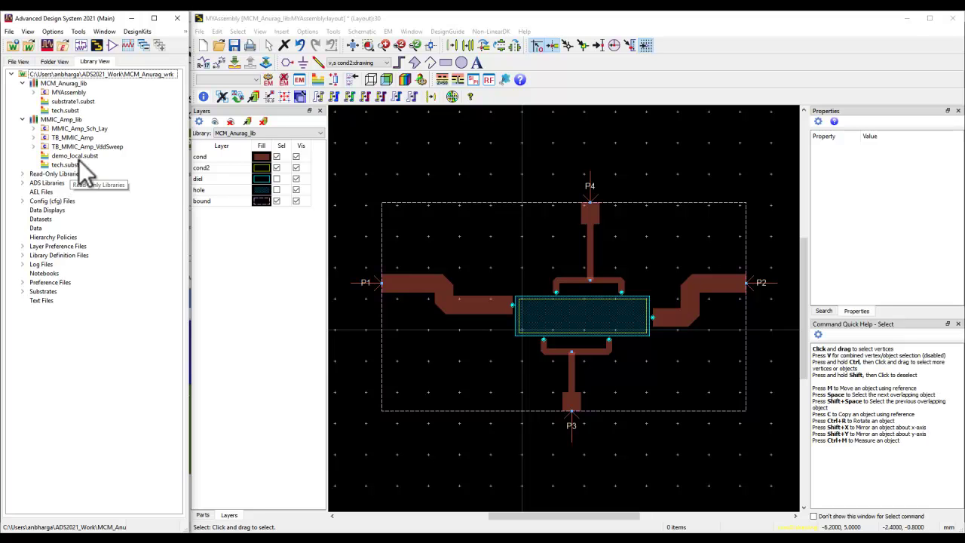
click(33, 128)
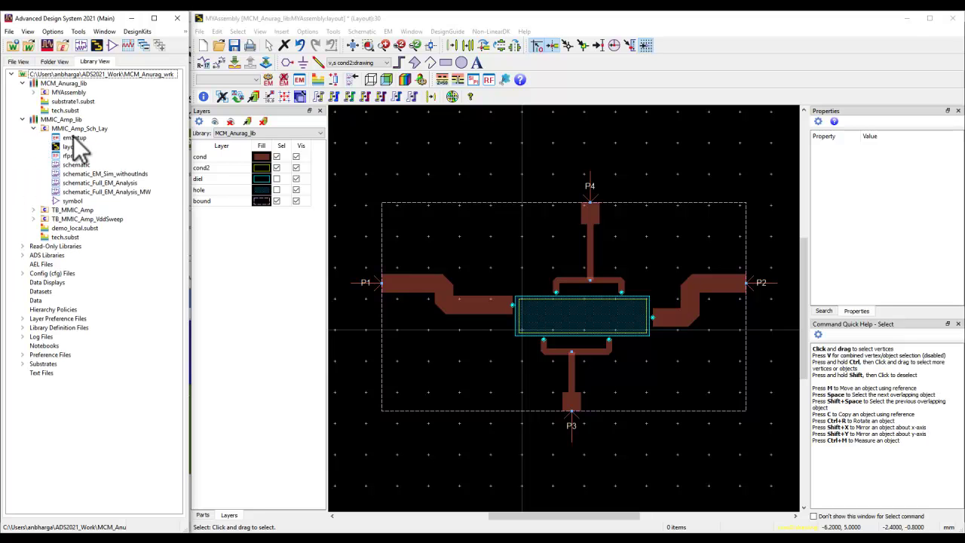
double_click(71, 147)
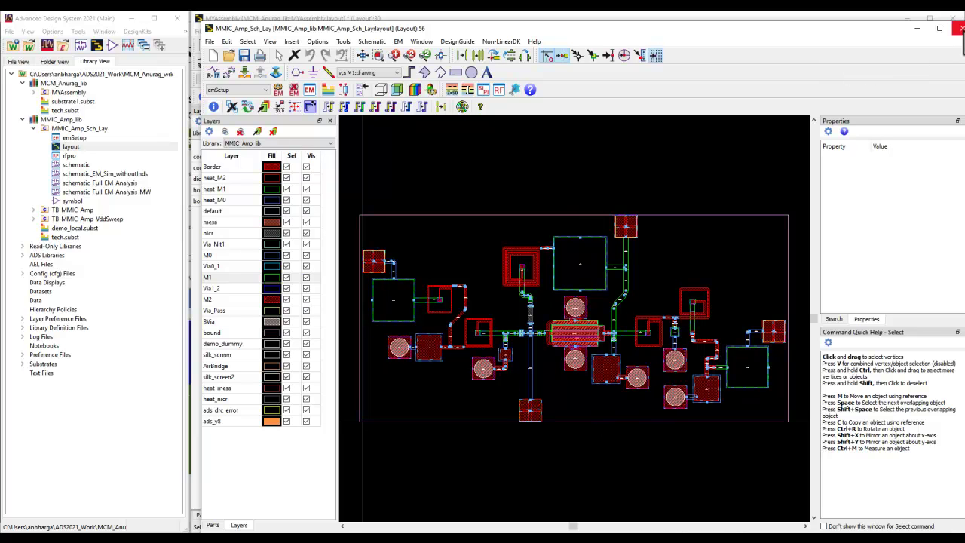
click(961, 28)
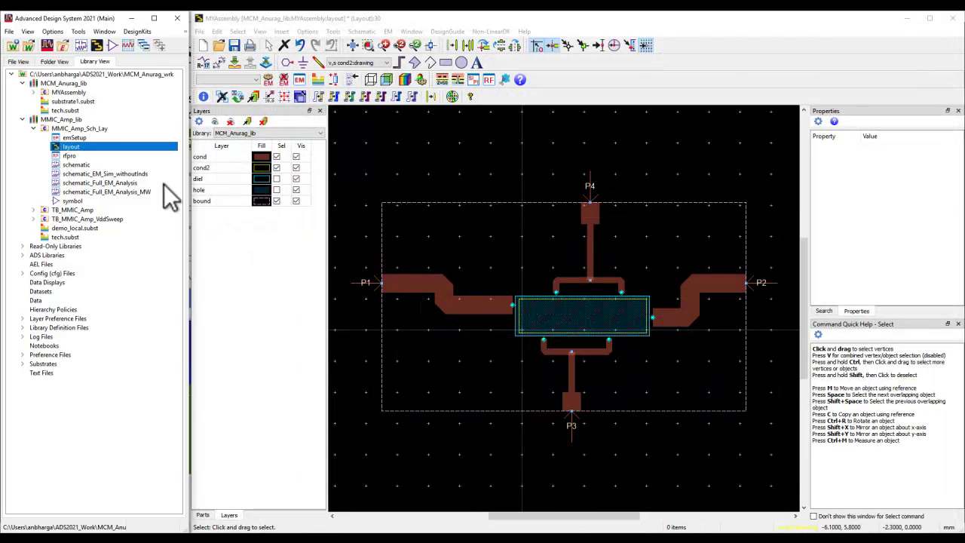
double_click(74, 227)
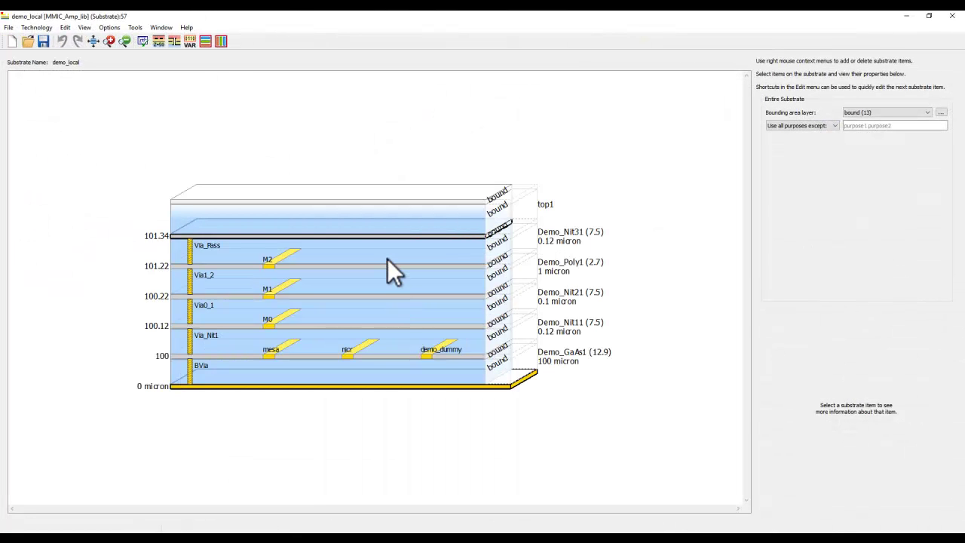
mouse_move(496, 388)
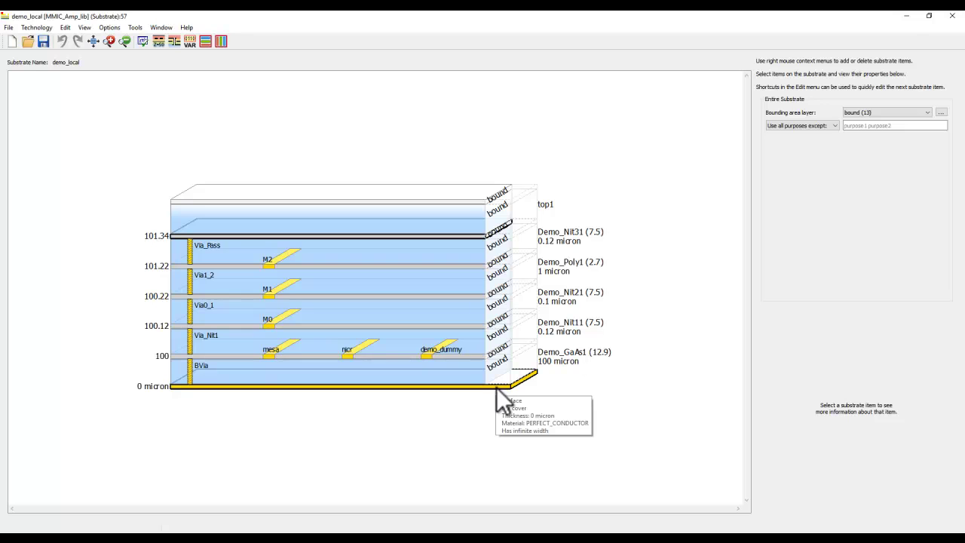
mouse_move(491, 346)
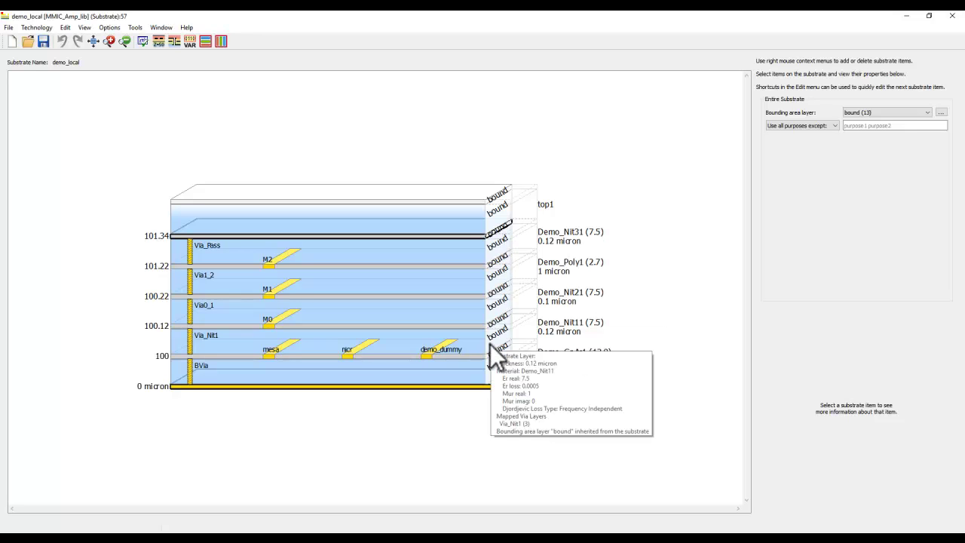
click(955, 17)
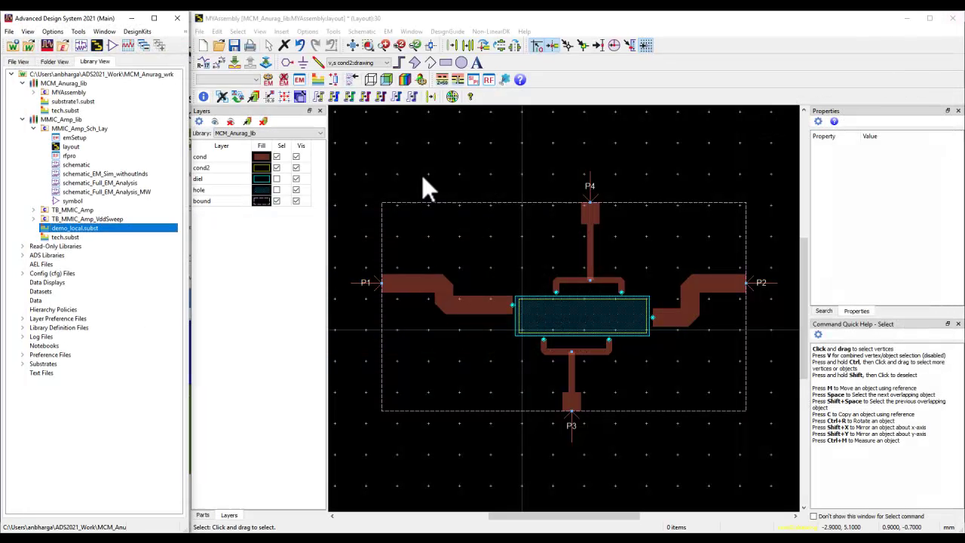
double_click(66, 148)
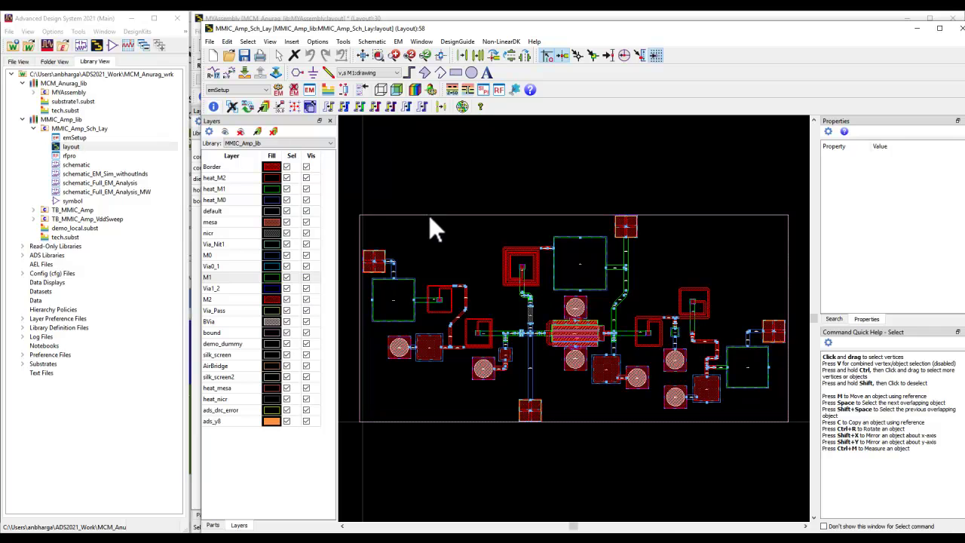
click(430, 215)
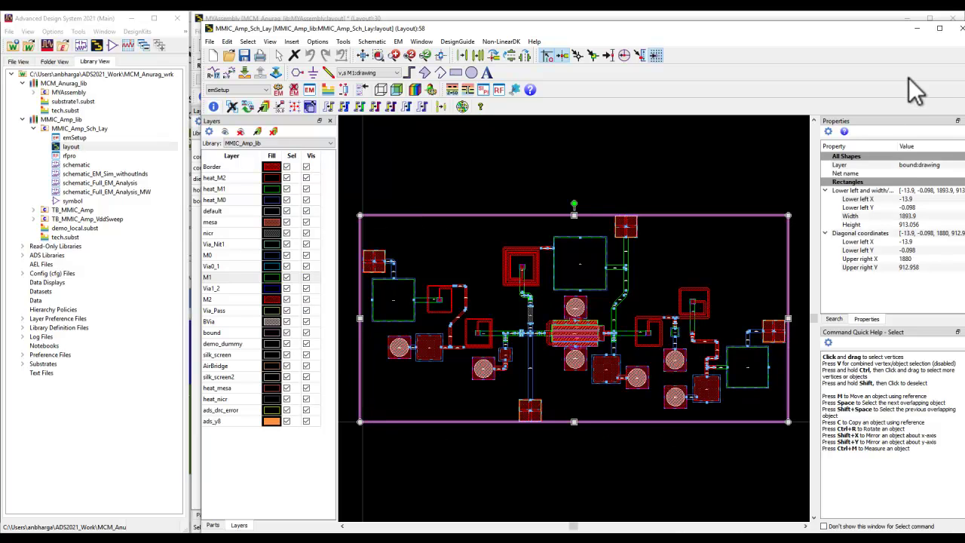
click(960, 28)
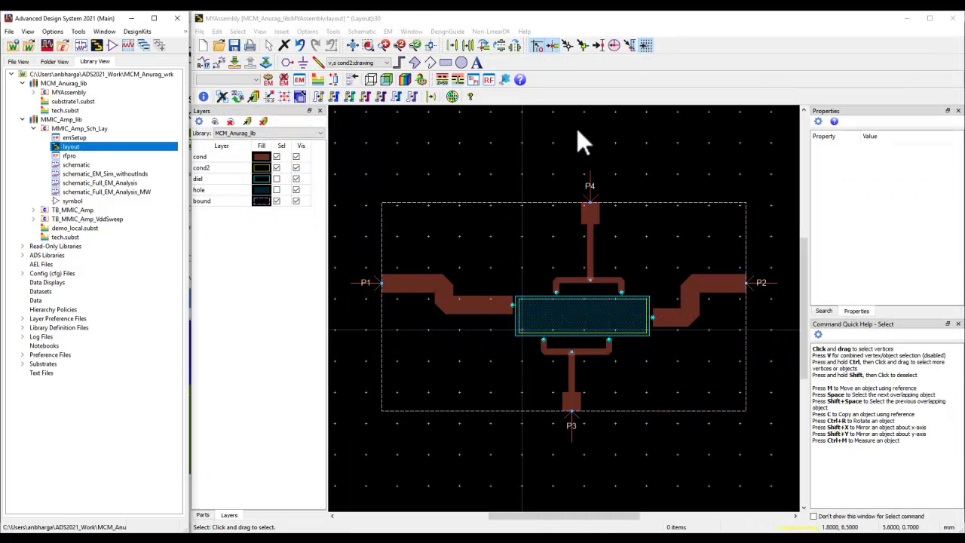
Keep Bottom Mount as the Smart Mount Subtype in MMIC_Amp_lib's Nested Technology settings.
right_click(71, 119)
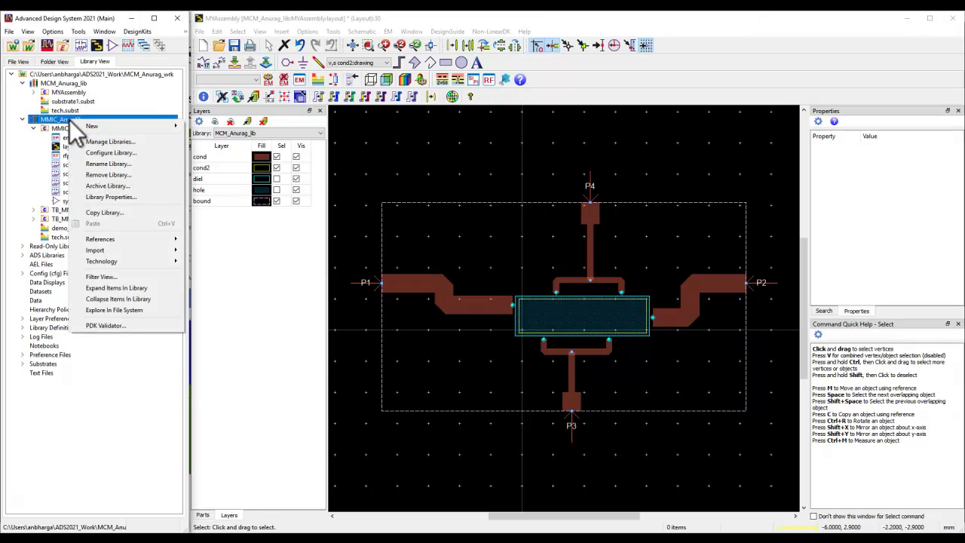
mouse_move(127, 263)
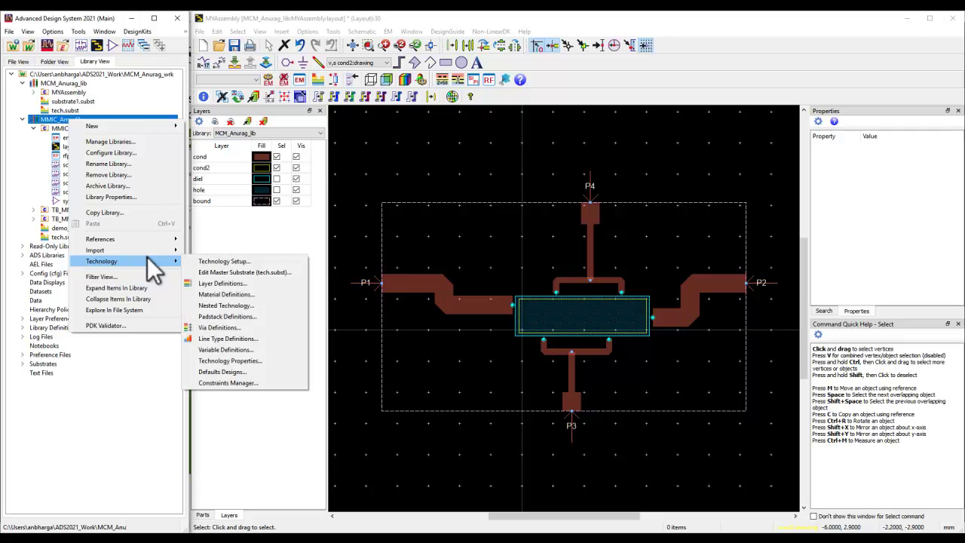
click(228, 306)
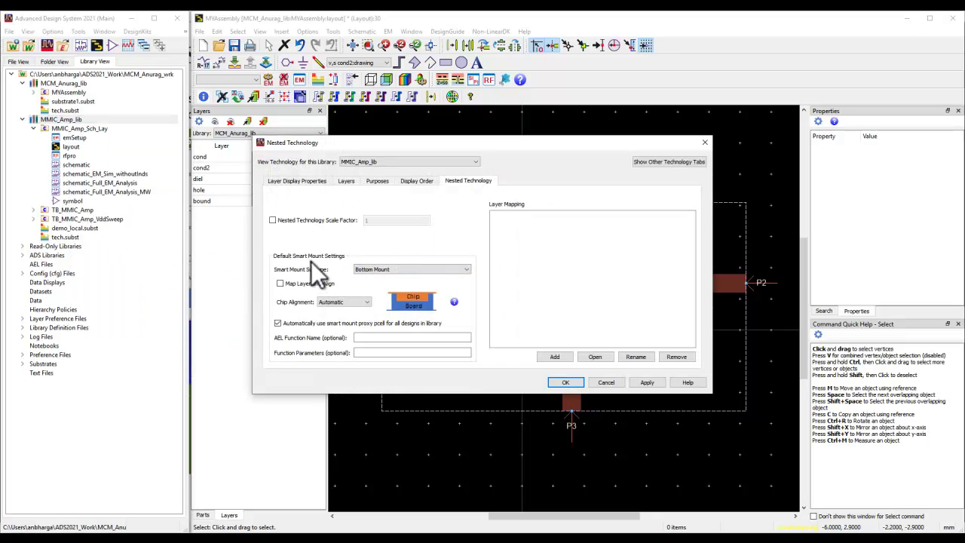
click(413, 271)
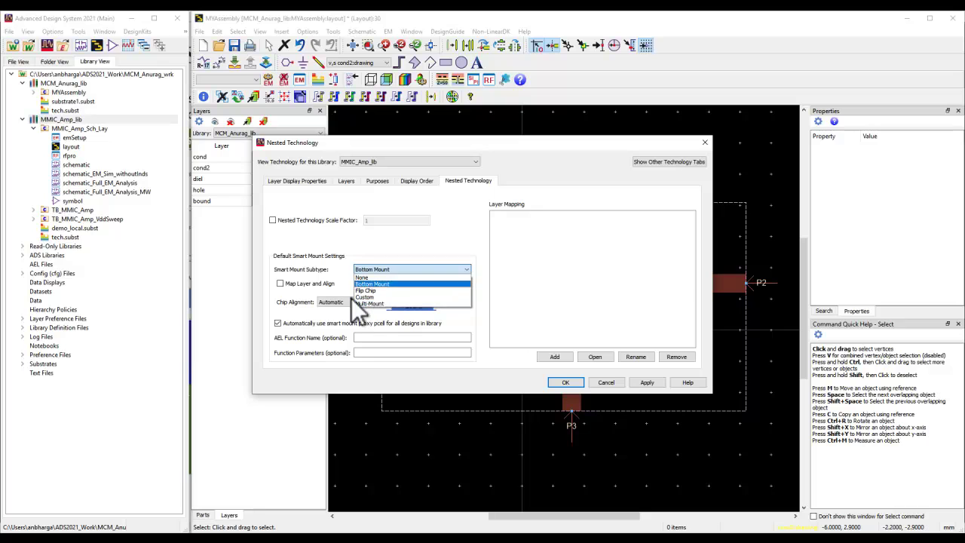
click(414, 247)
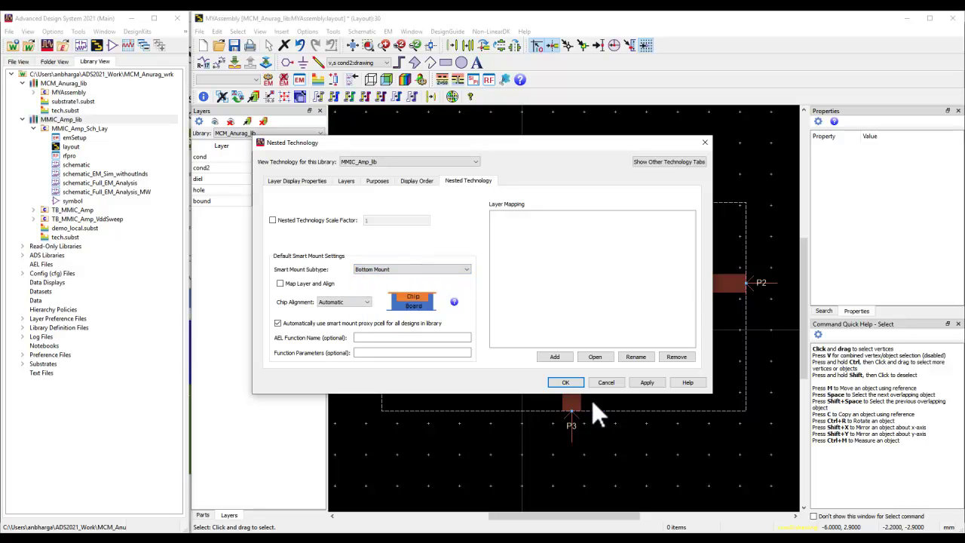
click(566, 382)
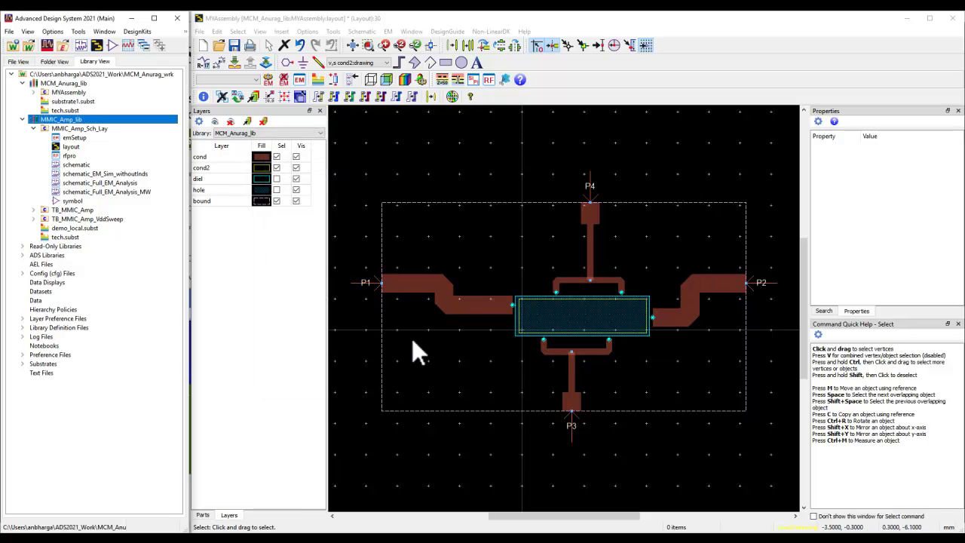
Place MMIC_Amp_Sch_Lay instances X1 and X2 side by side in MYAssembly's central box.
click(71, 147)
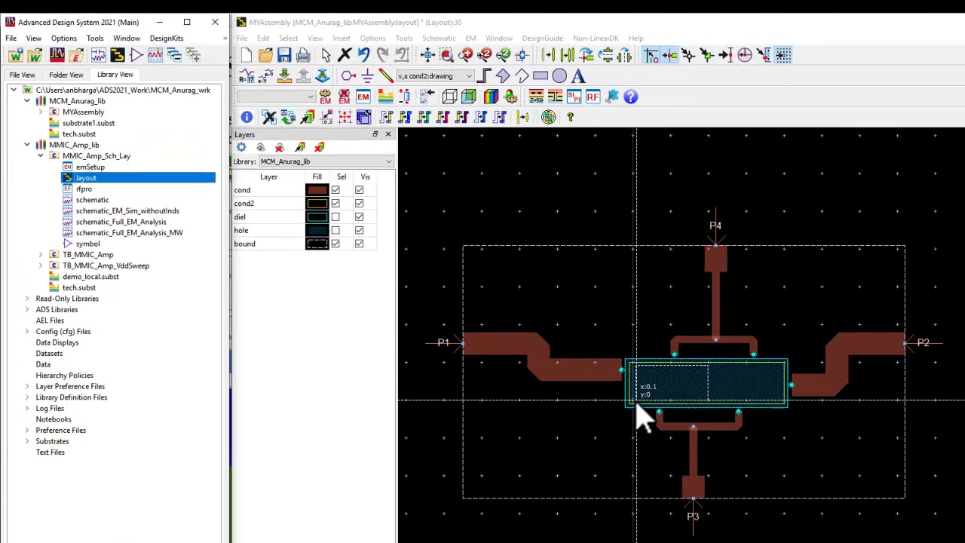
drag(637, 419, 644, 419)
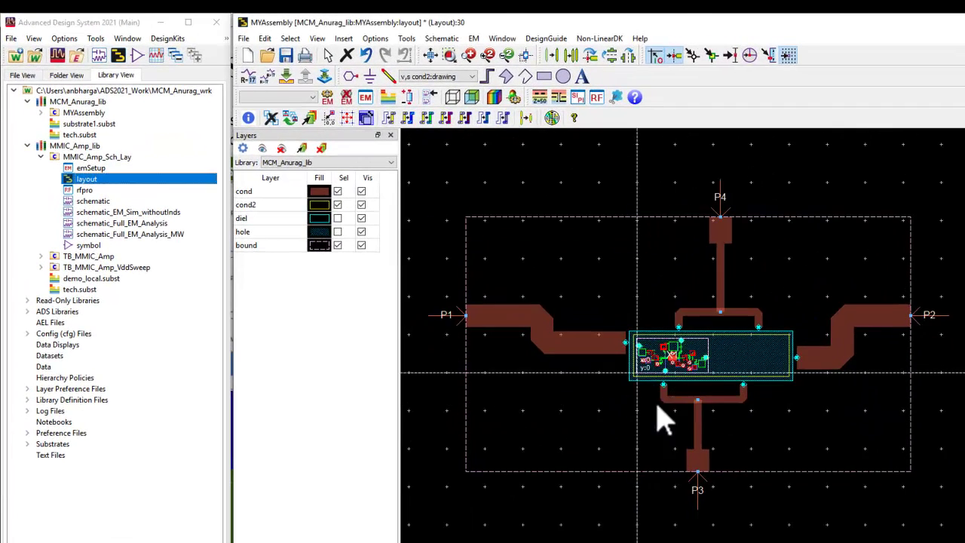
click(720, 388)
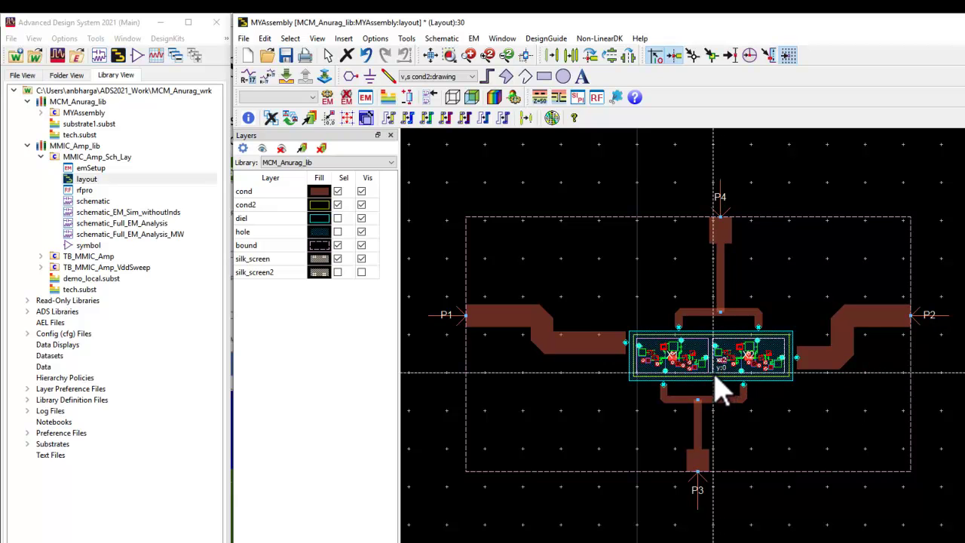
right_click(603, 276)
click(618, 283)
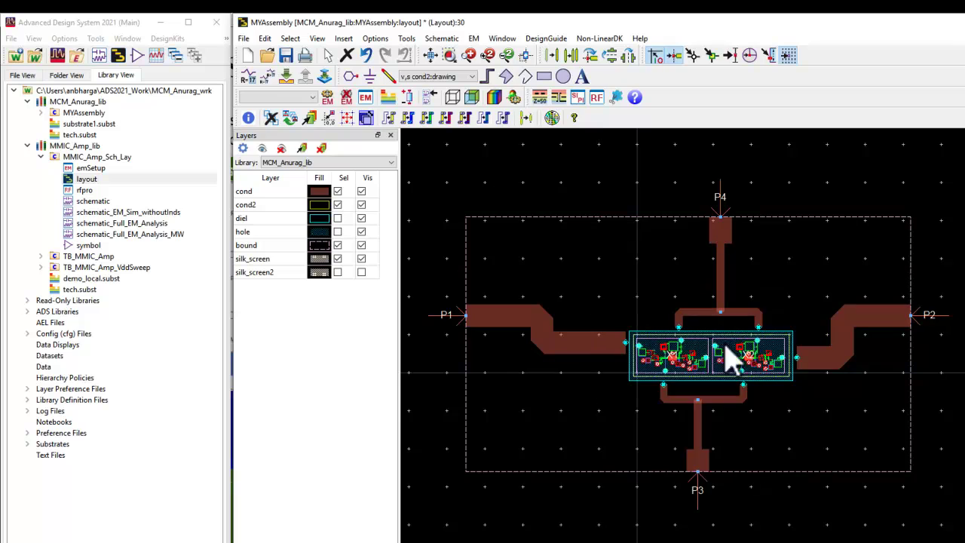
scroll(732, 385, up, 3)
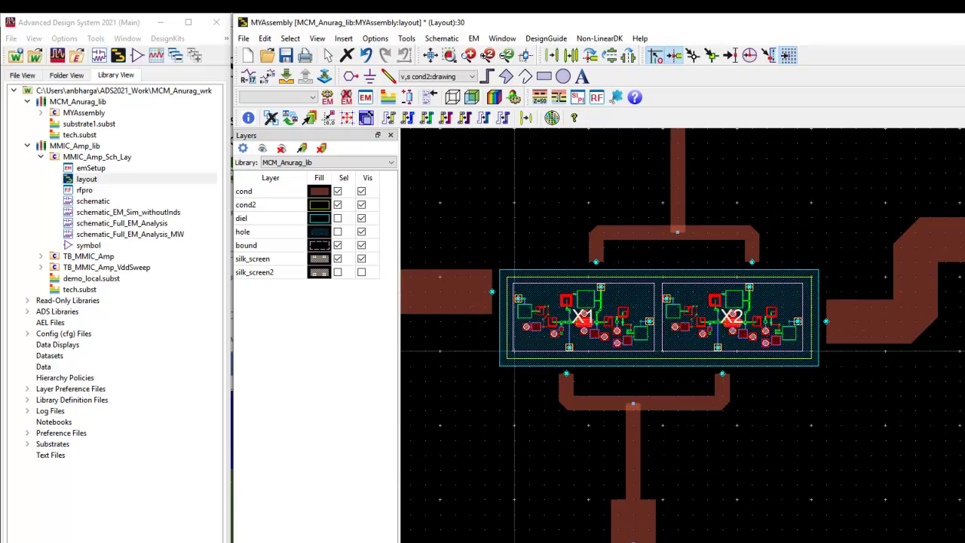
scroll(819, 514, up, 1)
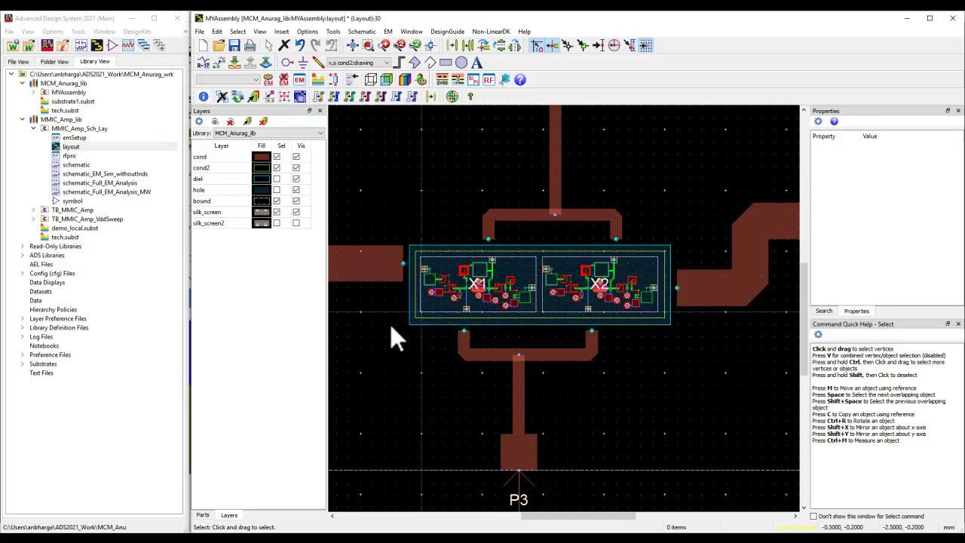
Change the mount layer of chips X1 and X2 to cond2 (2).
right_click(494, 287)
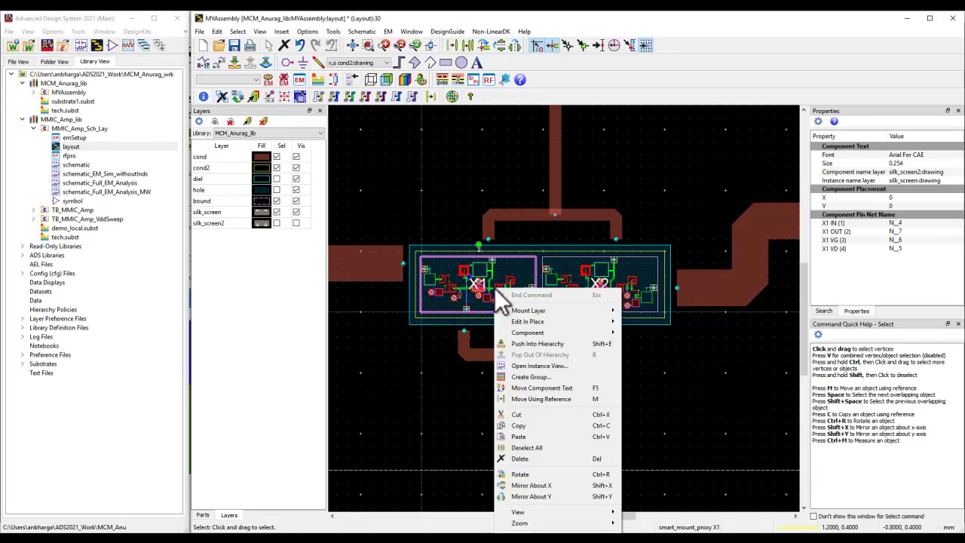
mouse_move(516, 311)
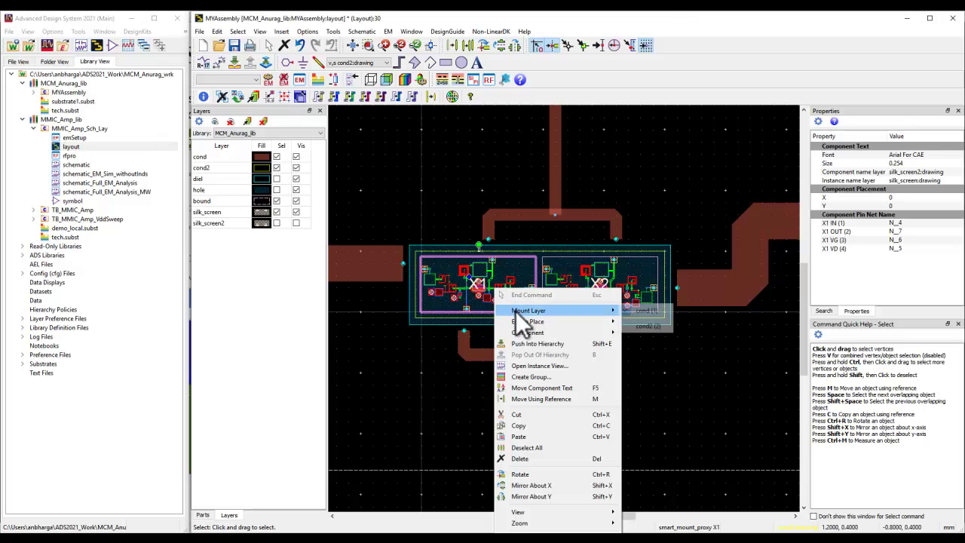
click(645, 326)
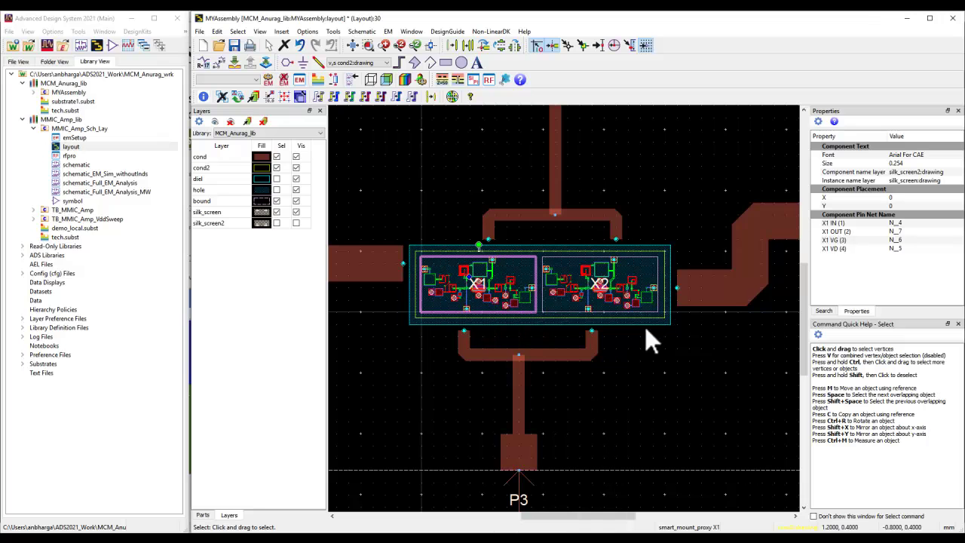
click(592, 291)
right_click(592, 293)
mouse_move(629, 320)
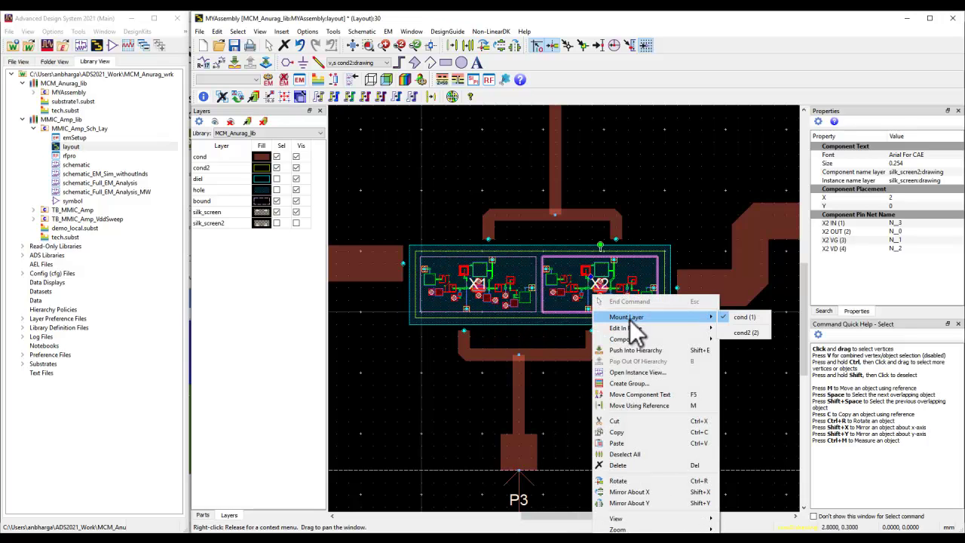
click(735, 336)
click(698, 369)
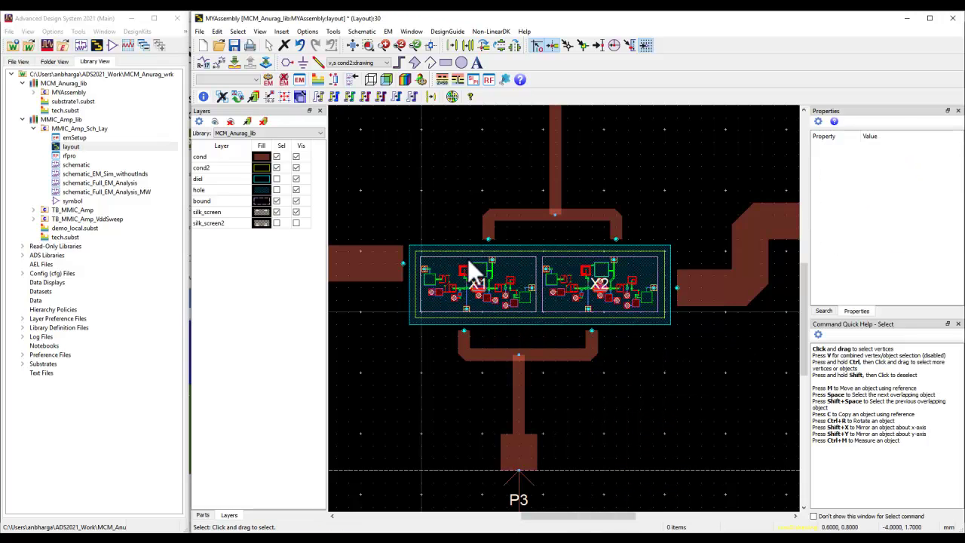
scroll(546, 302, down, 1)
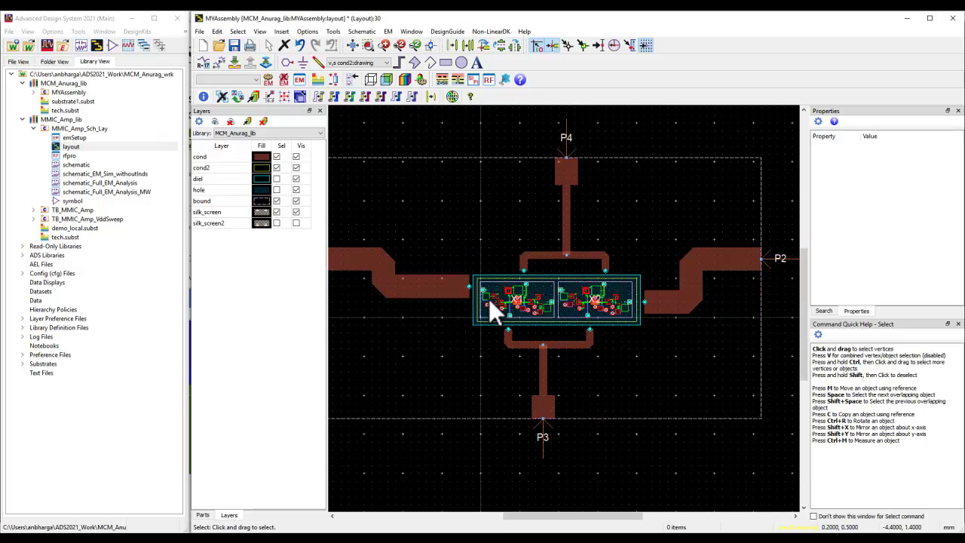
click(281, 31)
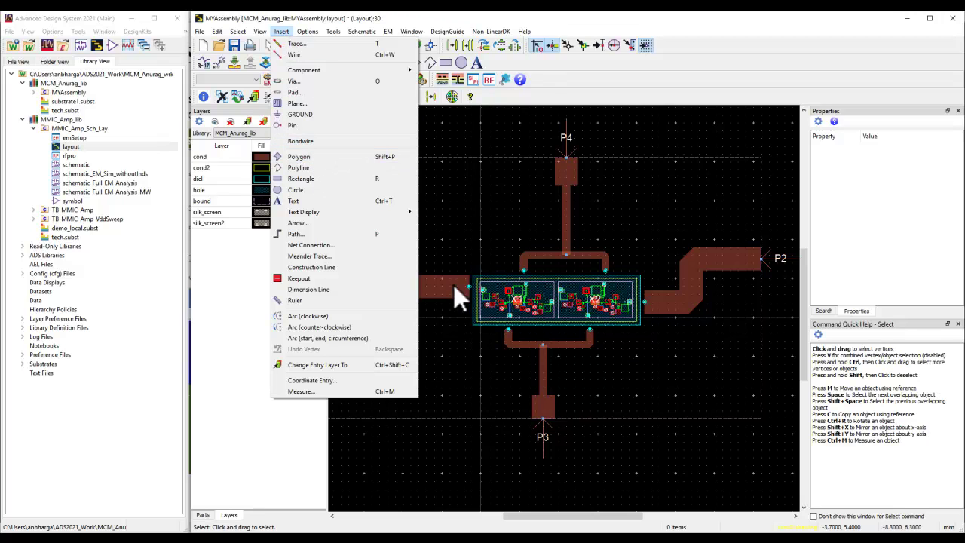
Save the MYAssembly layout and launch it in RFPro.
click(496, 140)
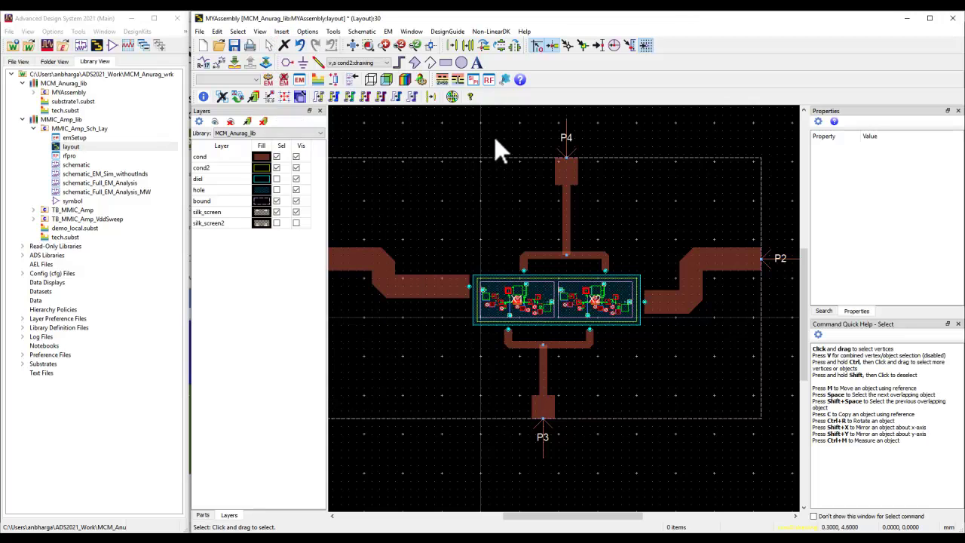
click(487, 77)
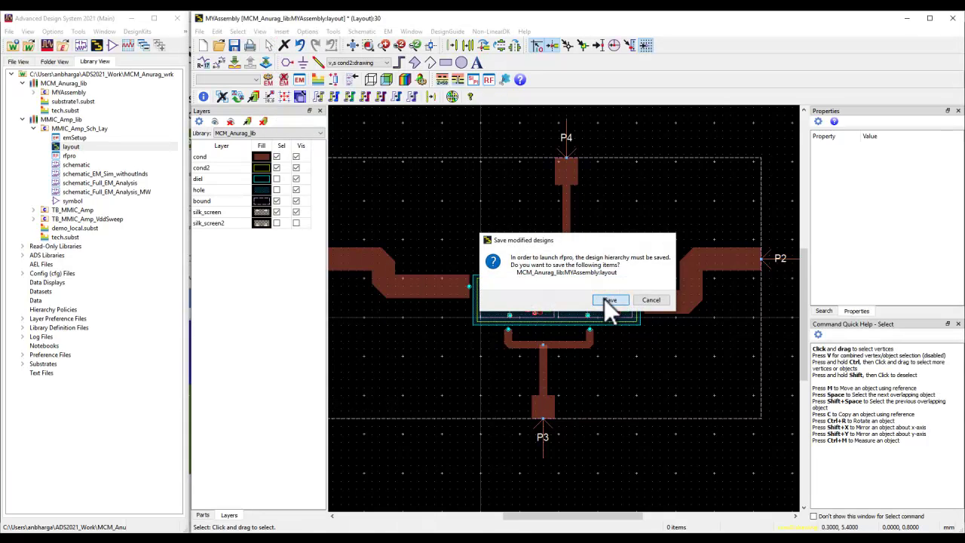
click(604, 299)
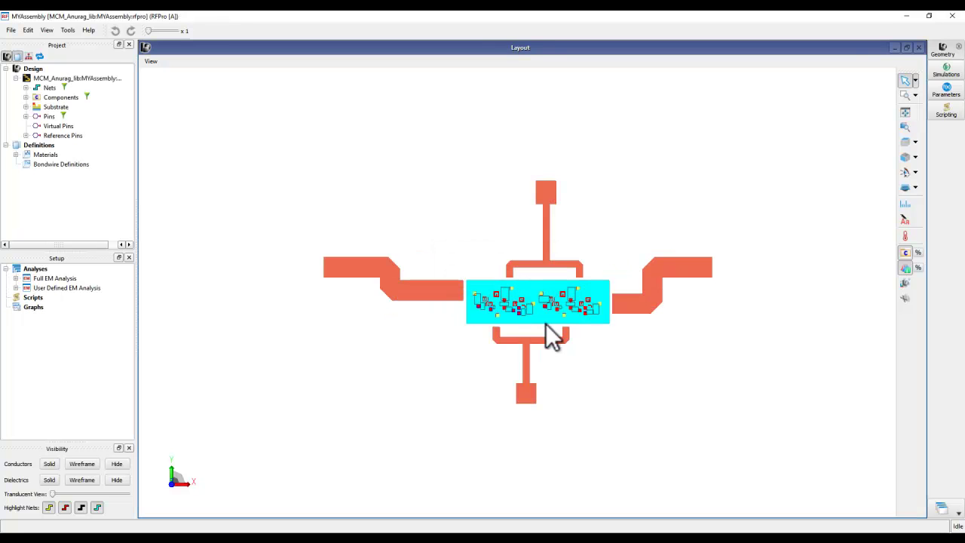
Draw a Default JEDEC bondwire from a pad on chip X1 to a pad on chip X2.
drag(551, 336, 565, 297)
scroll(543, 308, up, 5)
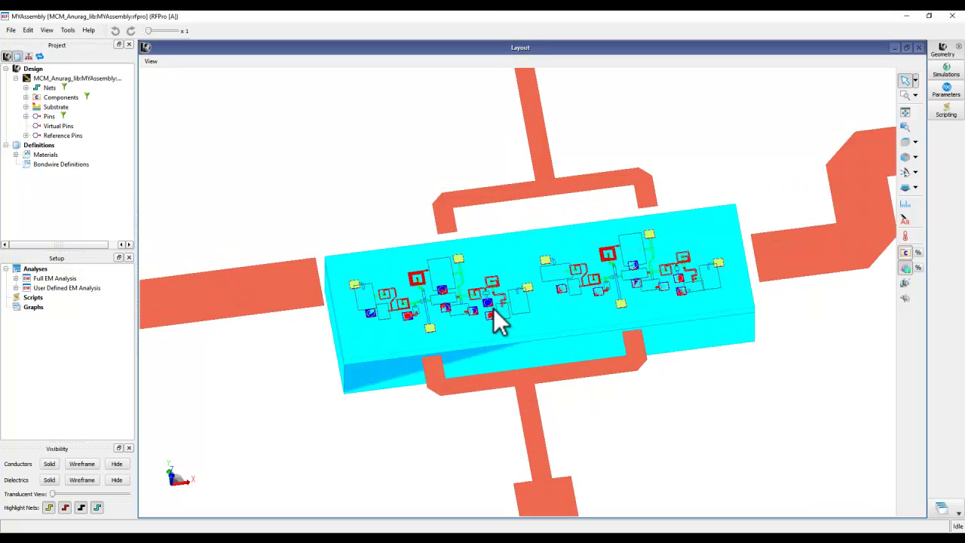
right_click(289, 145)
mouse_move(302, 153)
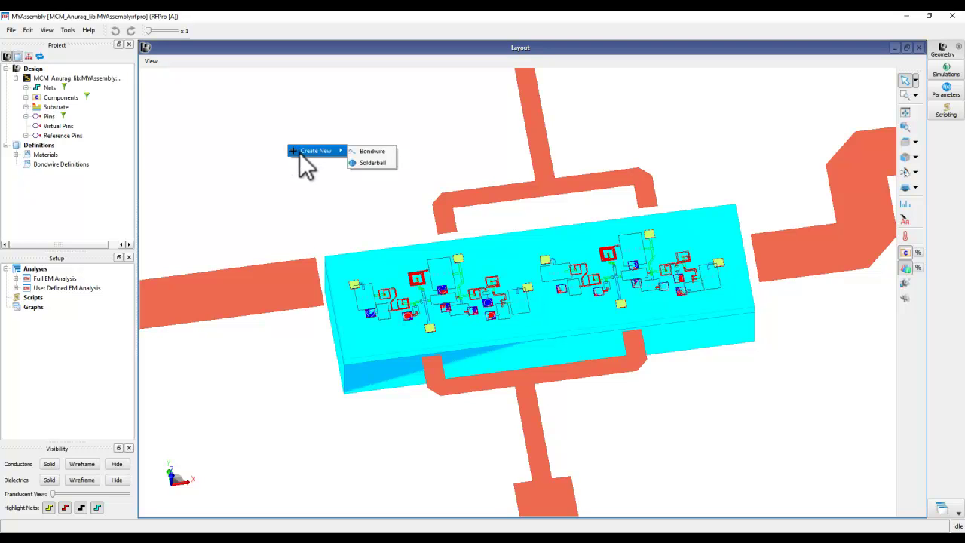
click(369, 153)
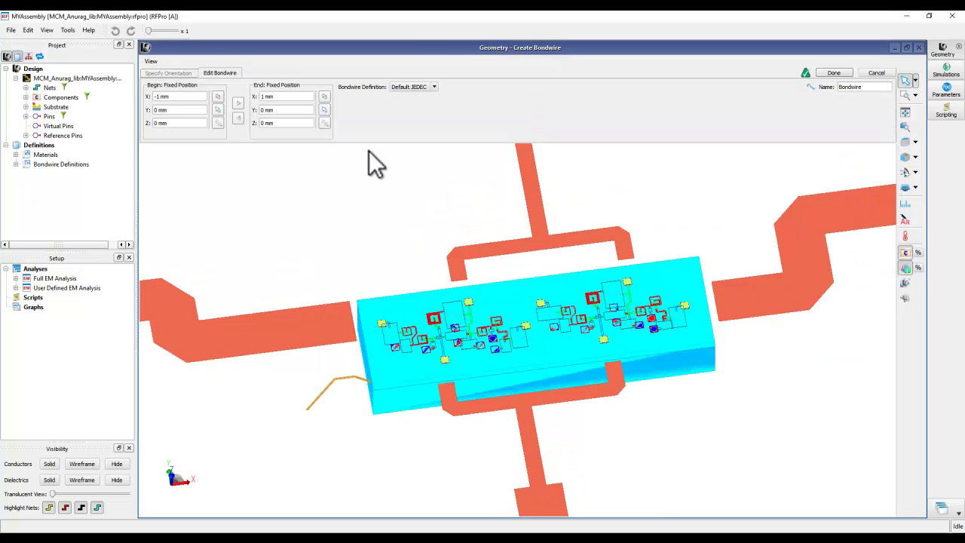
scroll(528, 338, up, 5)
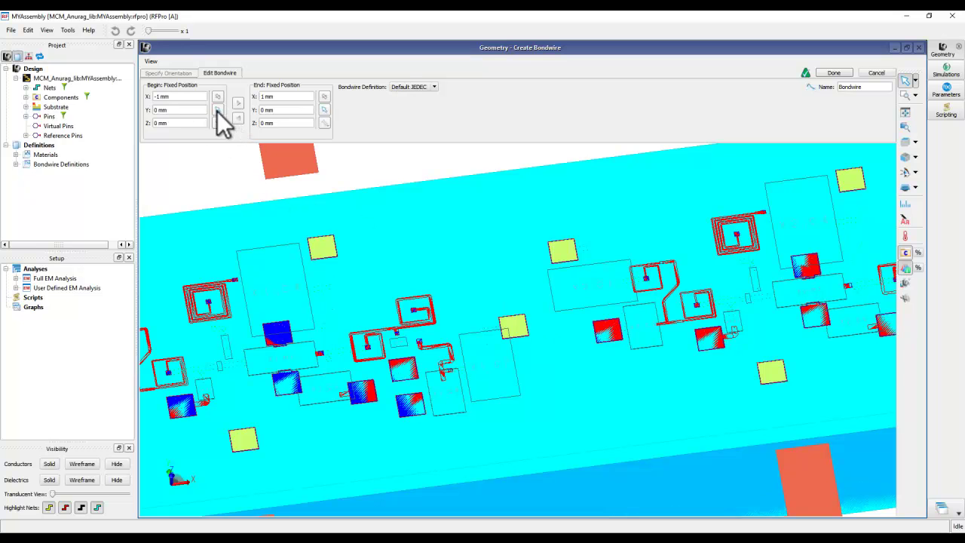
click(518, 337)
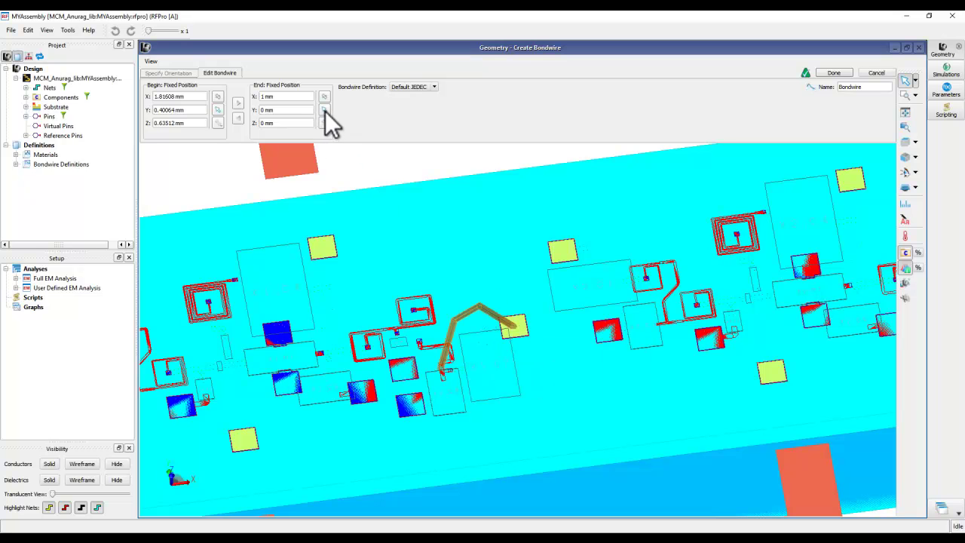
click(565, 258)
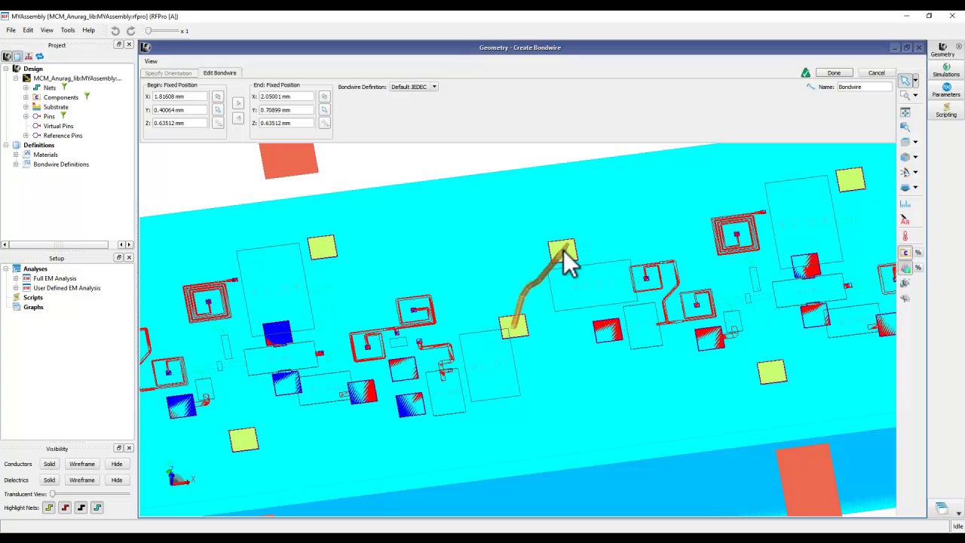
drag(511, 383, 532, 364)
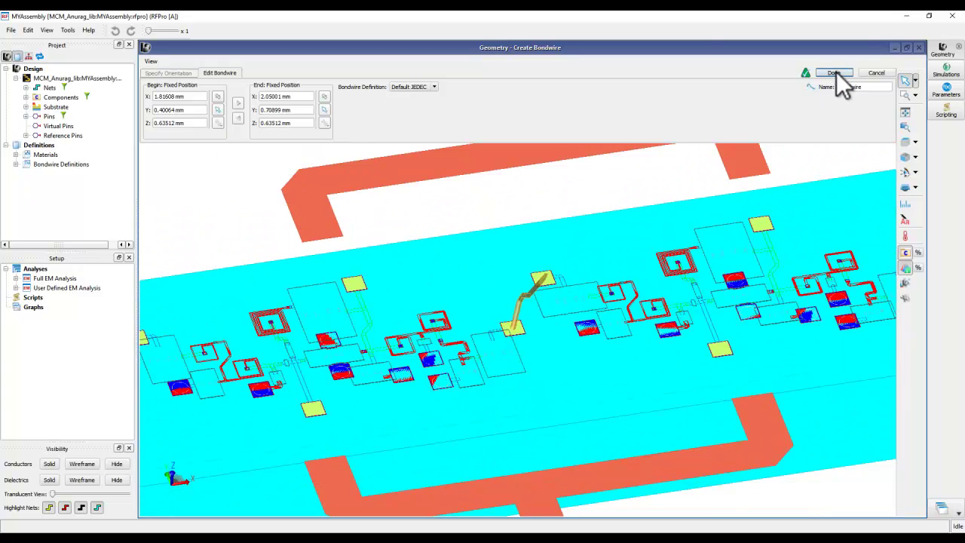
click(835, 73)
drag(653, 192, 343, 269)
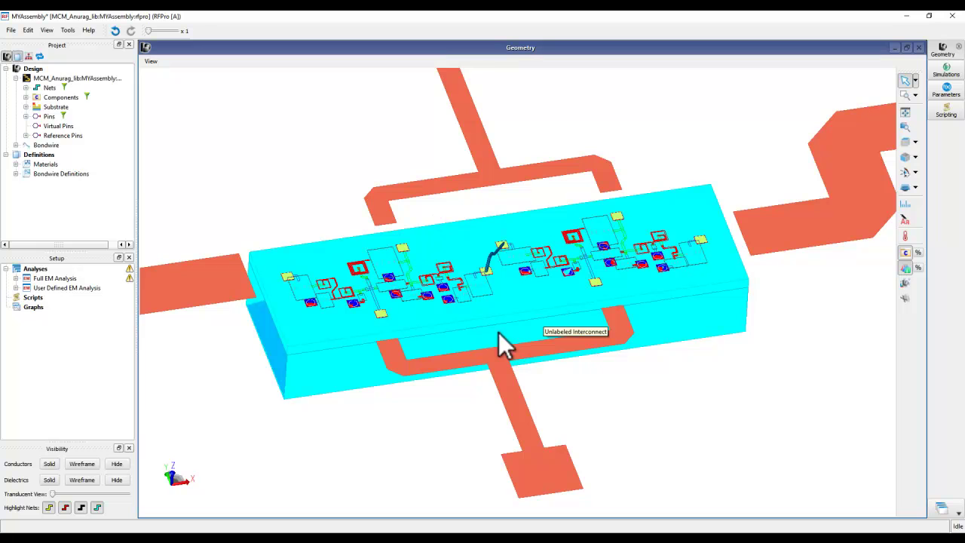
click(16, 173)
double_click(54, 184)
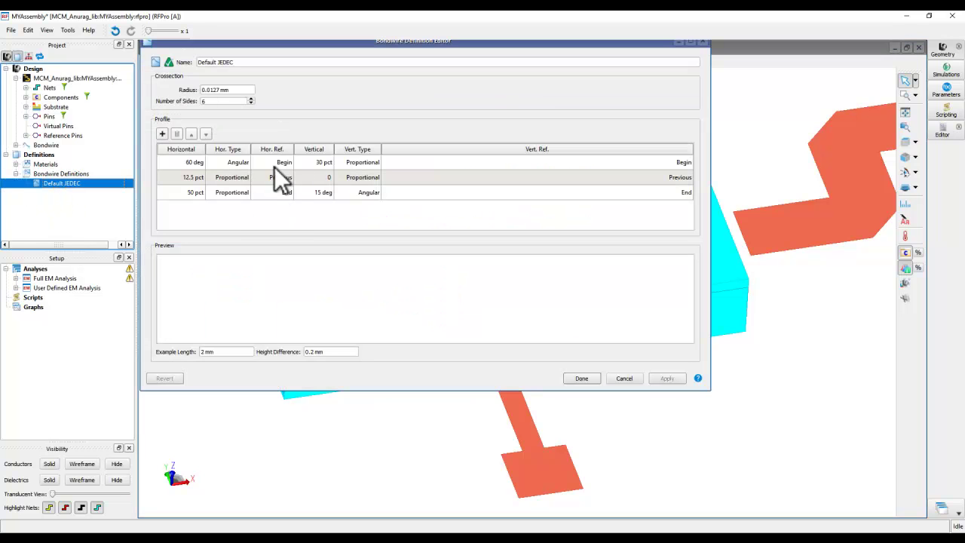
click(702, 43)
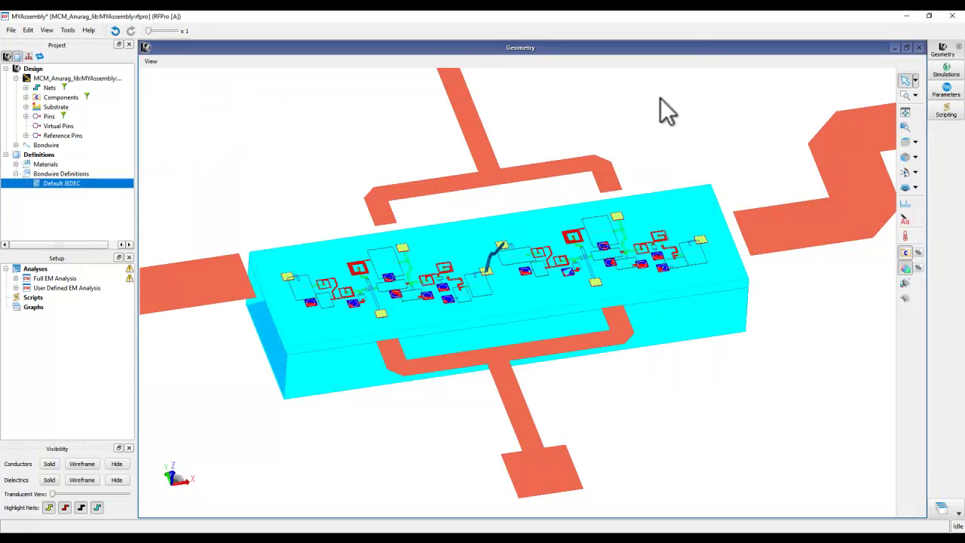
click(16, 163)
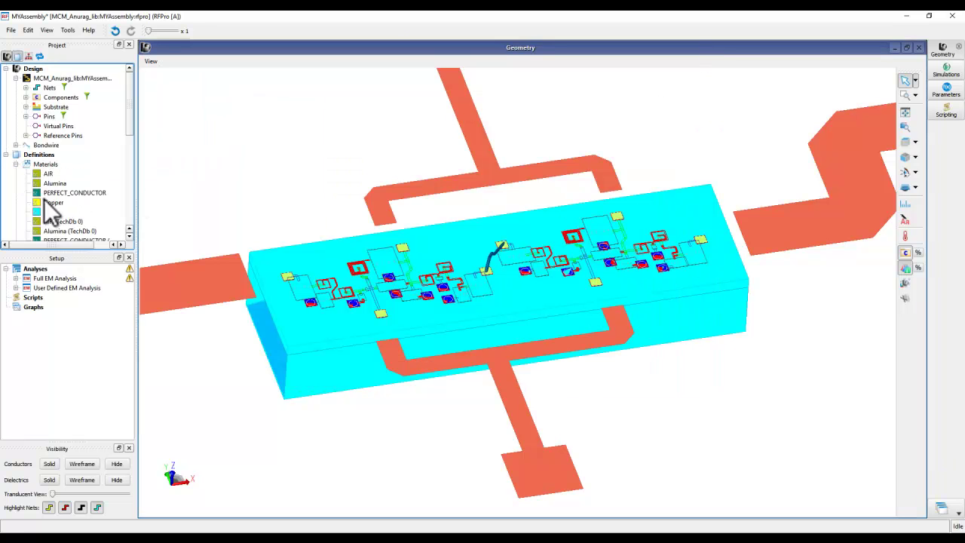
drag(46, 202, 65, 216)
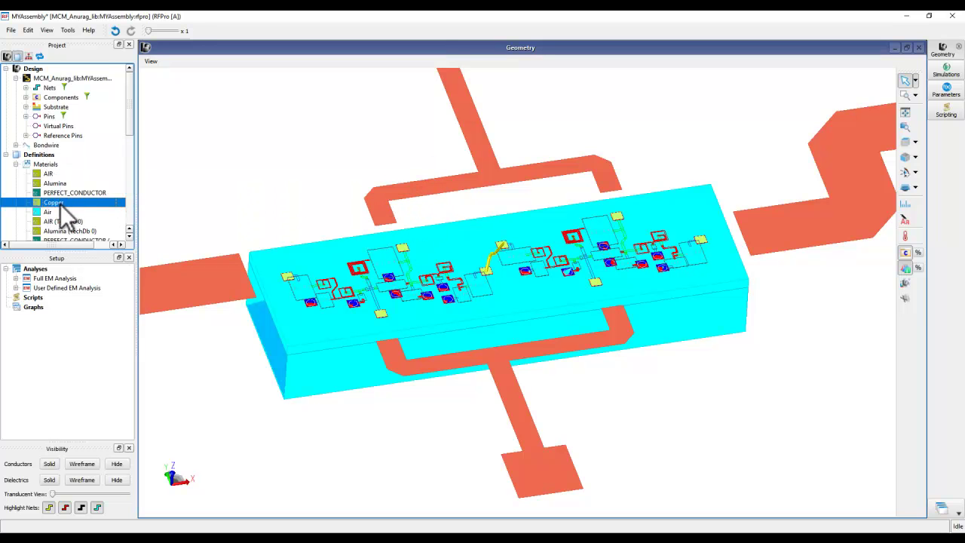
scroll(64, 211, down, 4)
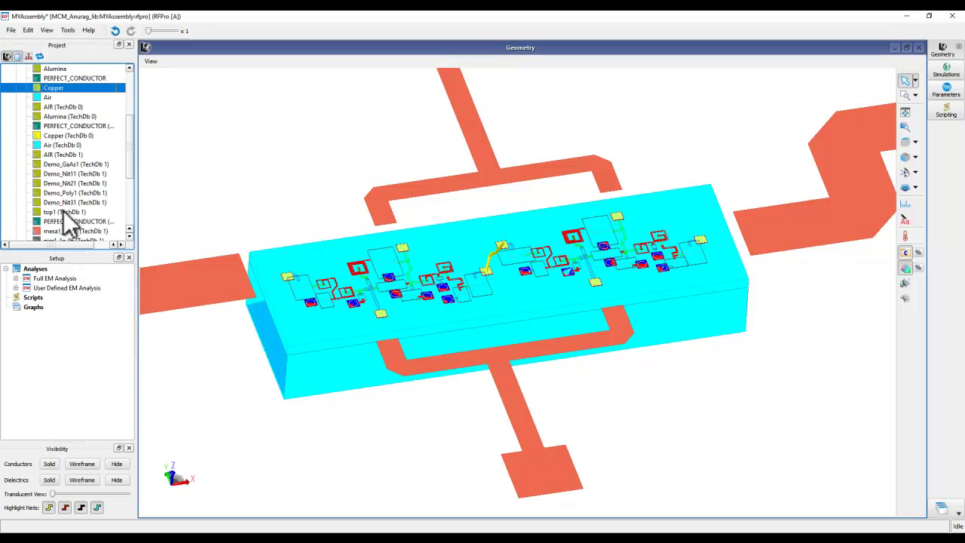
scroll(63, 211, up, 4)
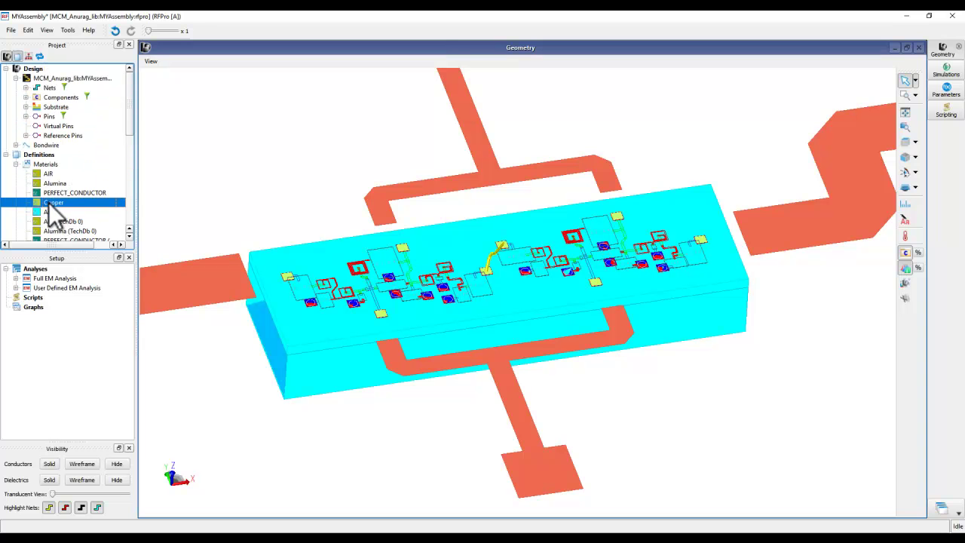
mouse_move(540, 291)
mouse_down()
mouse_move(377, 264)
mouse_move(528, 284)
mouse_up()
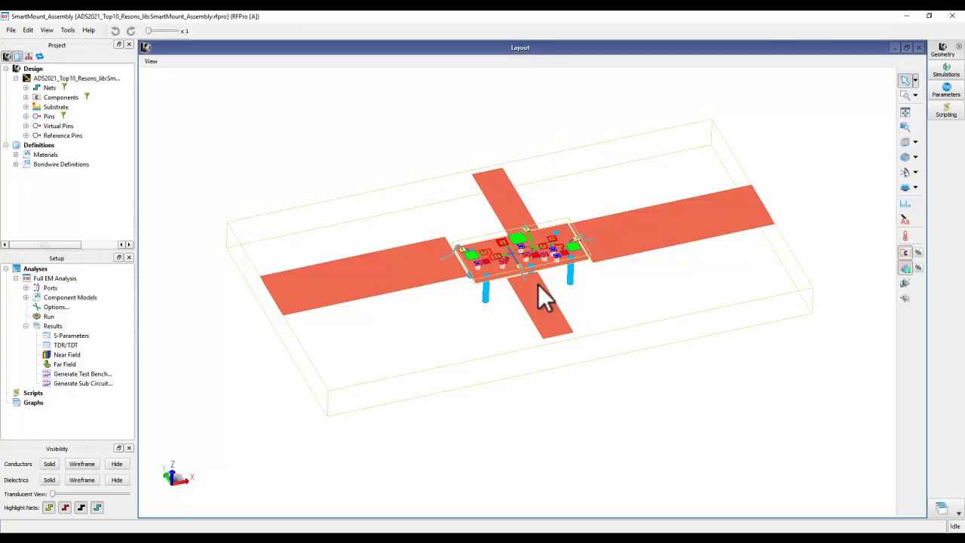
Review the Full EM Analysis simulator options and cancel without changes.
scroll(538, 264, up, 3)
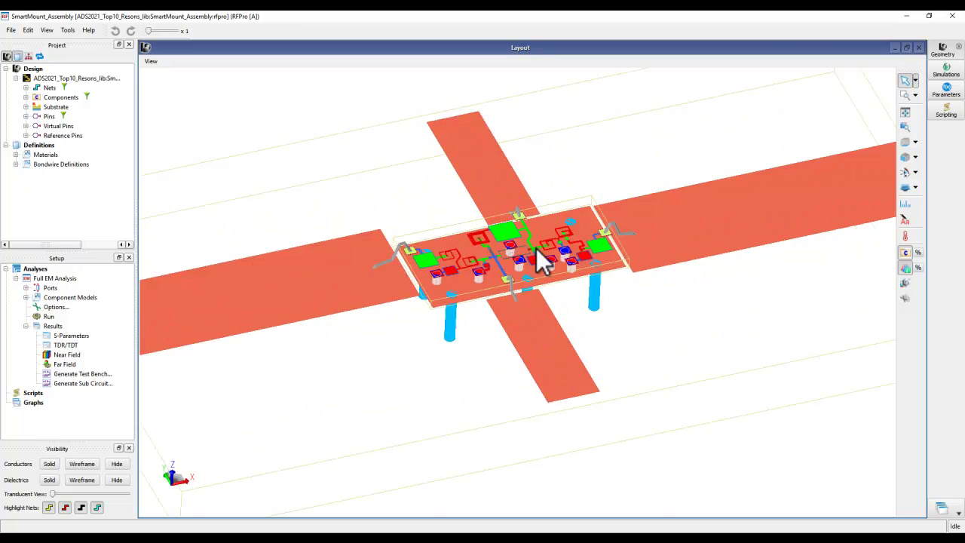
drag(541, 260, 514, 323)
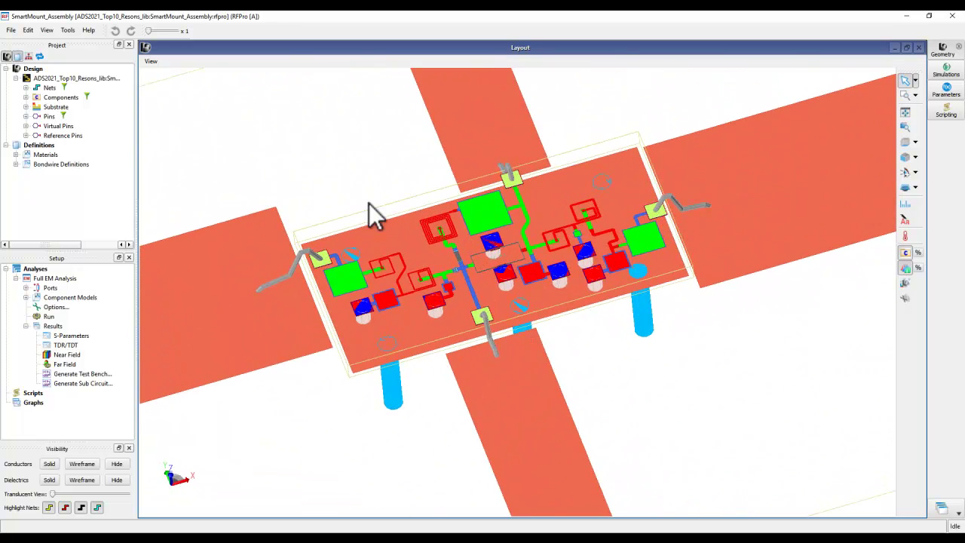
scroll(546, 217, down, 5)
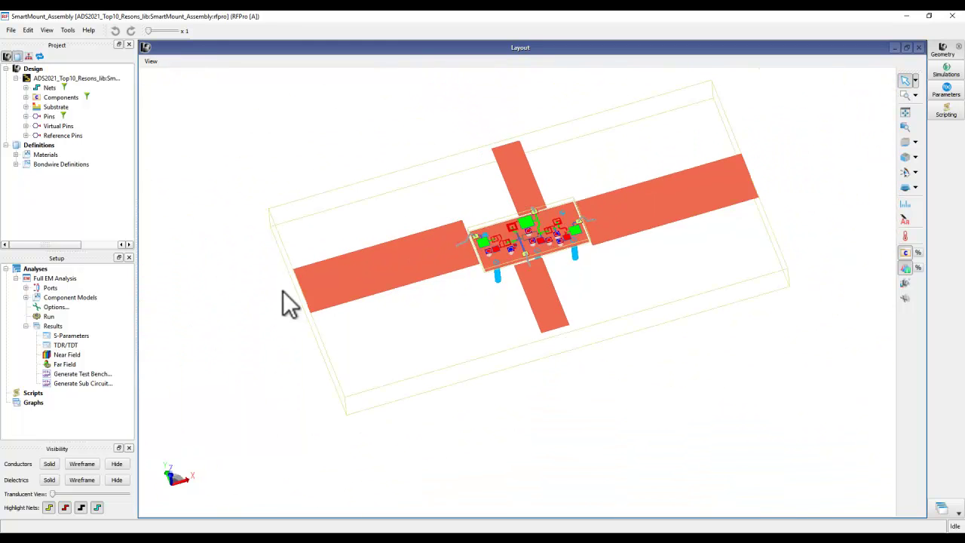
double_click(53, 308)
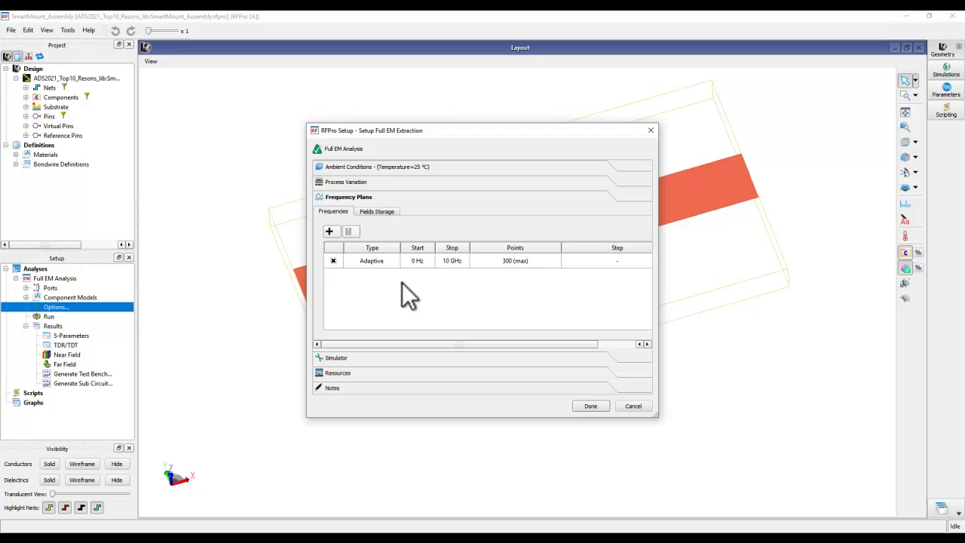
click(387, 357)
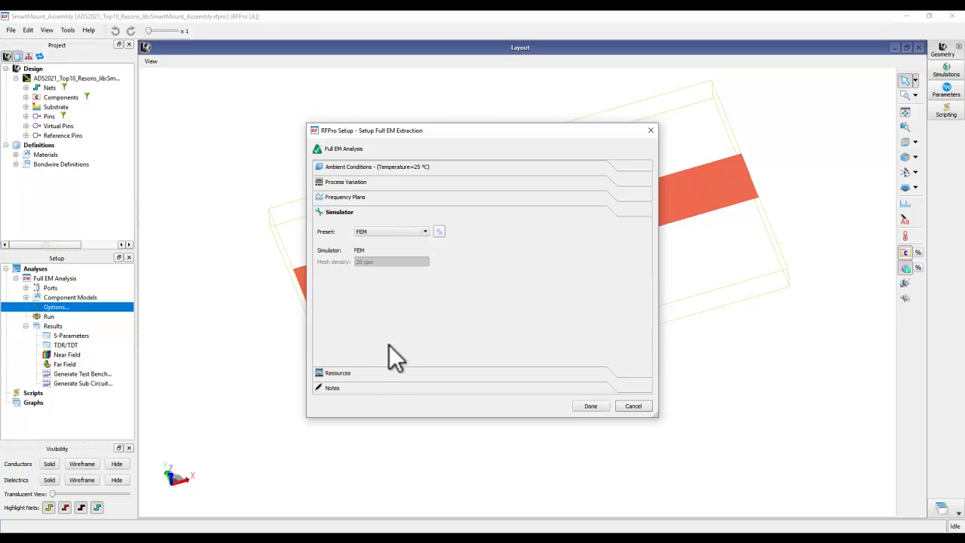
click(626, 404)
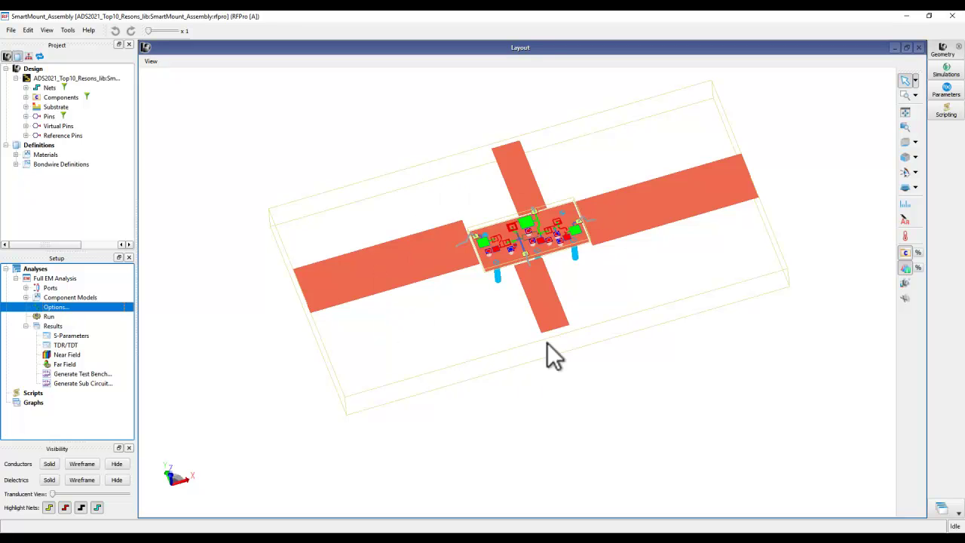
Expand Component Models and open the Full EM Analysis S-Parameters results.
click(25, 297)
click(82, 305)
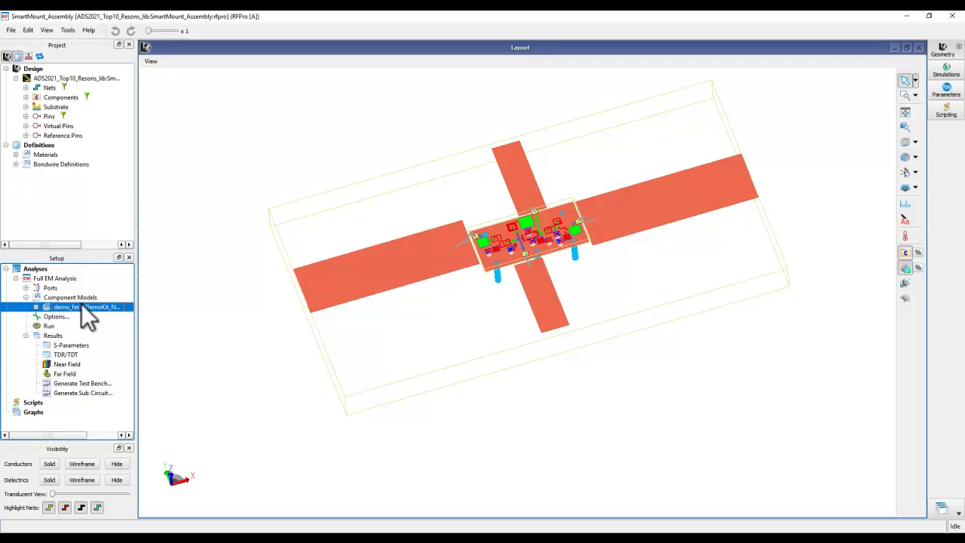
double_click(71, 345)
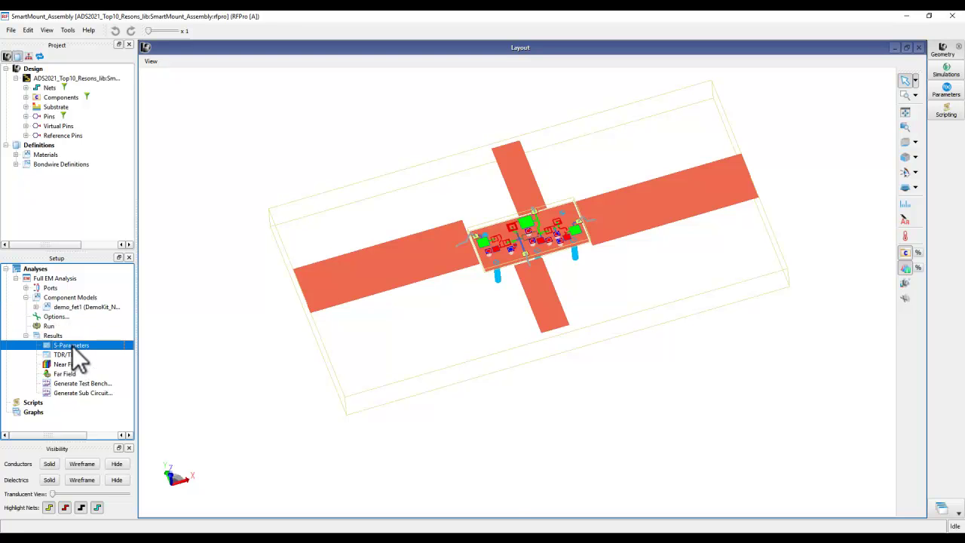
Plot S11, S22, S33, S44, S34 and S24 magnitudes, then close the S-Parameters window.
click(497, 257)
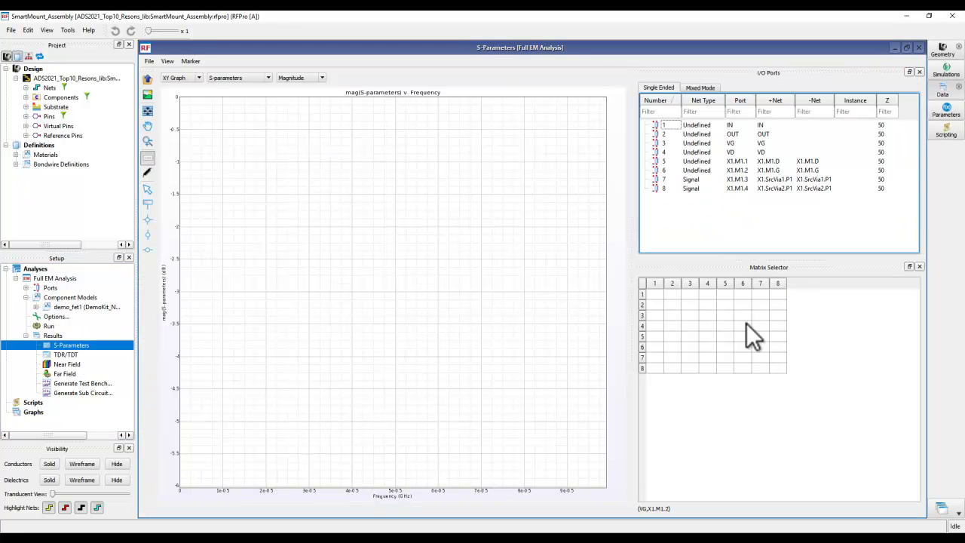
click(656, 295)
click(671, 305)
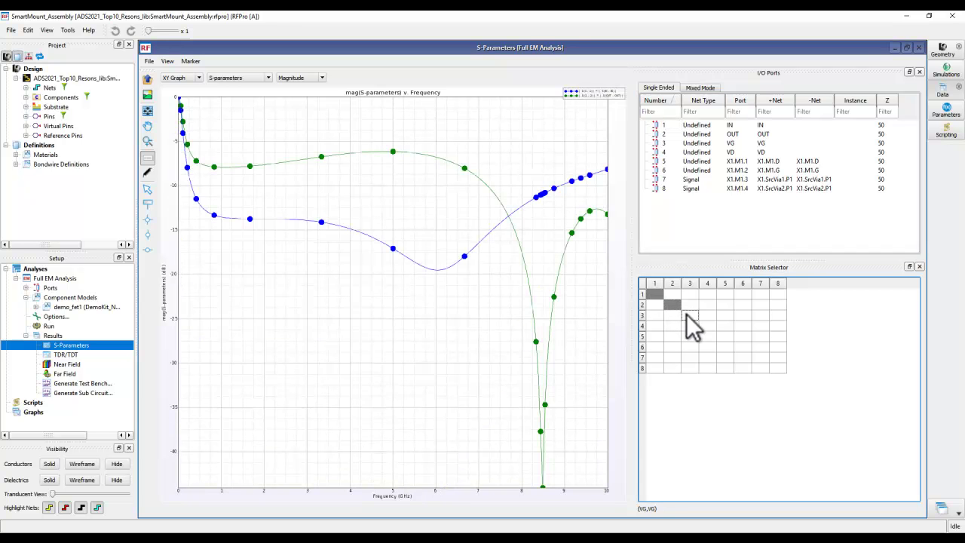
click(688, 314)
click(712, 324)
click(711, 315)
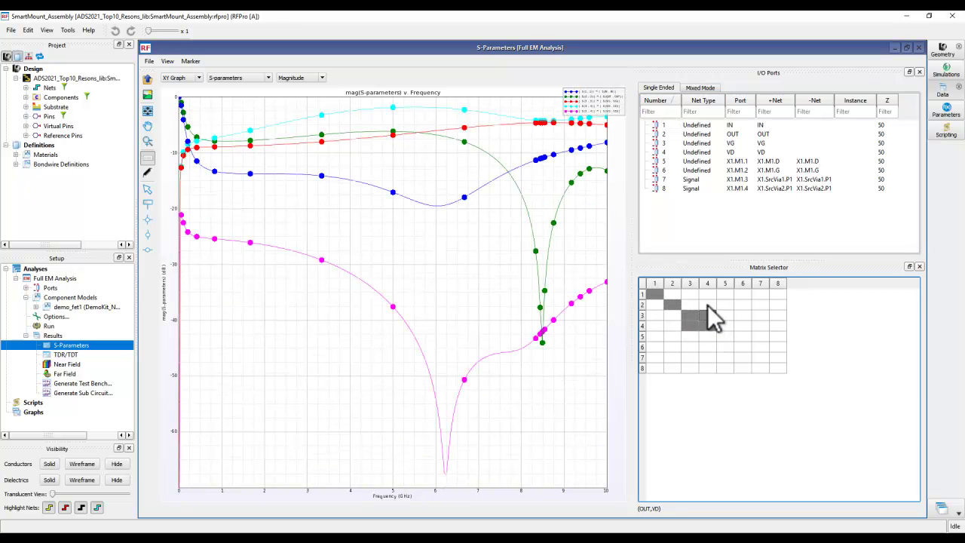
click(707, 305)
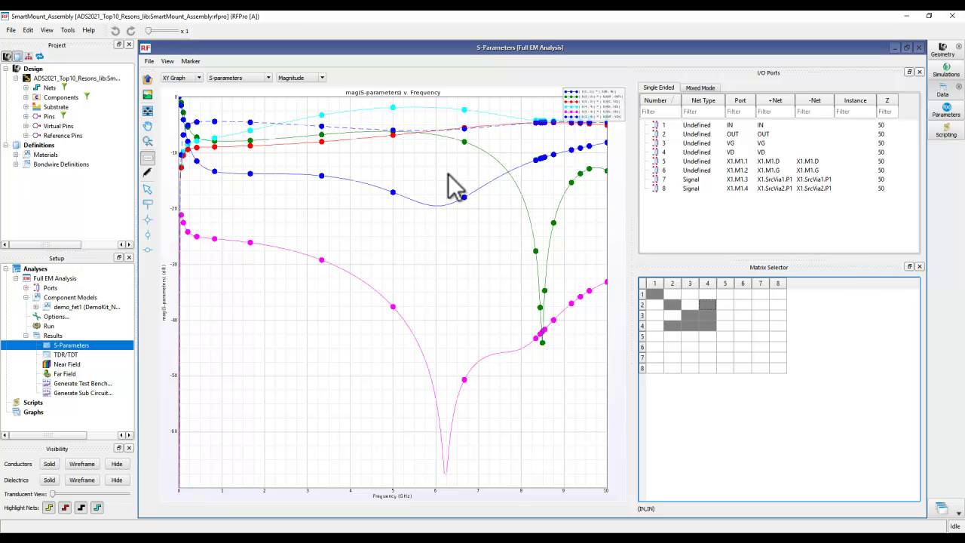
click(919, 48)
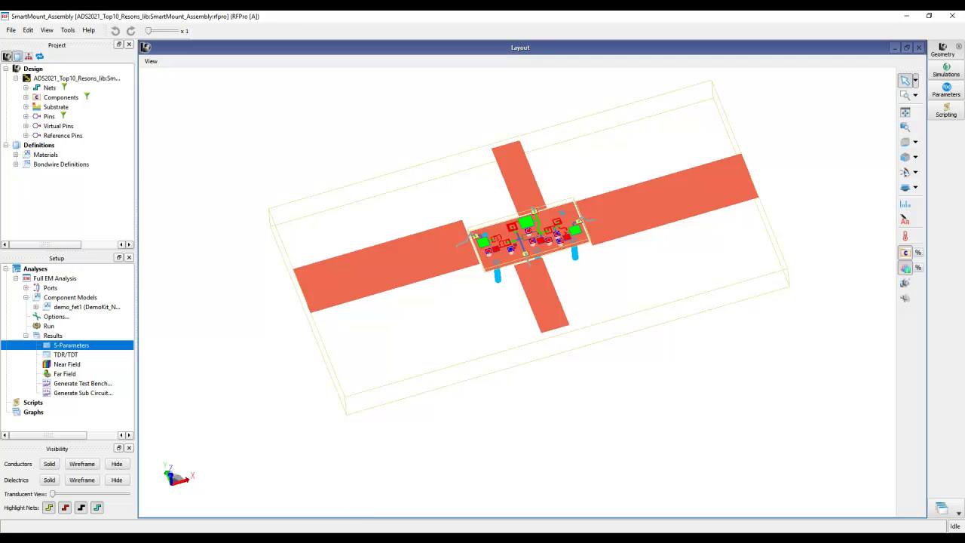
click(497, 515)
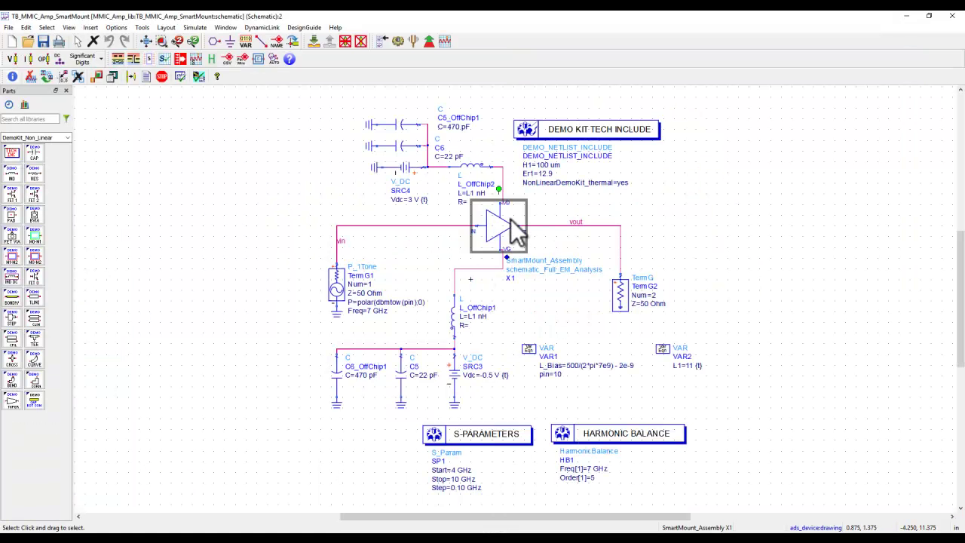
scroll(546, 258, up, 3)
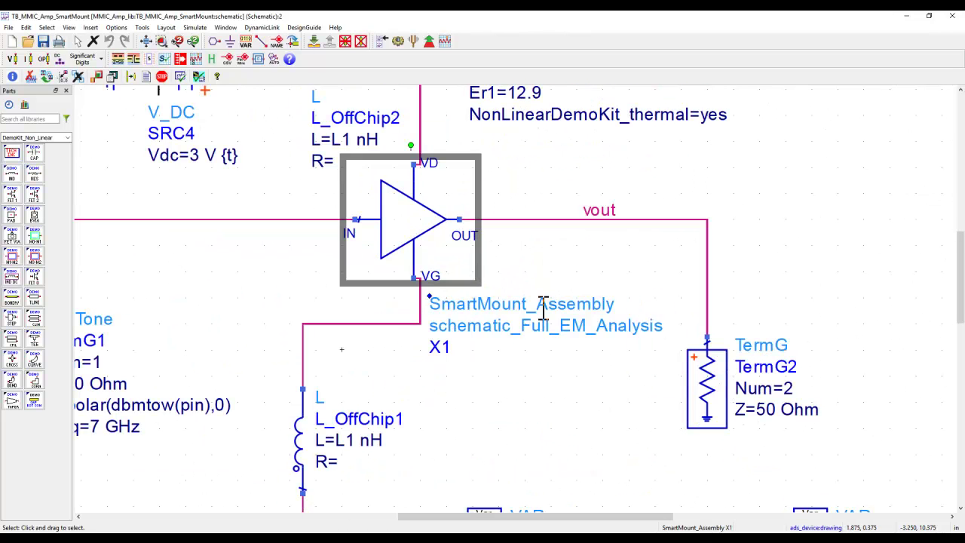
click(314, 41)
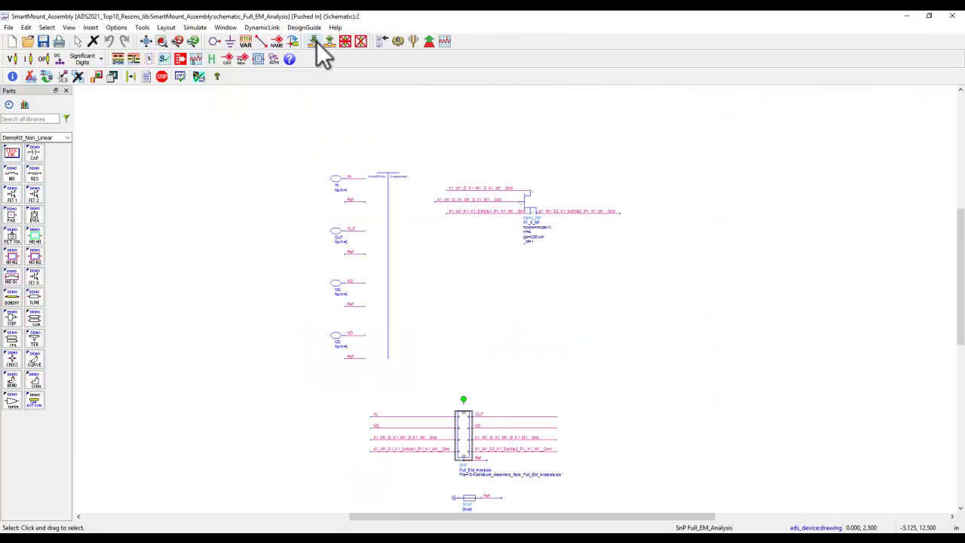
click(467, 446)
scroll(467, 447, up, 4)
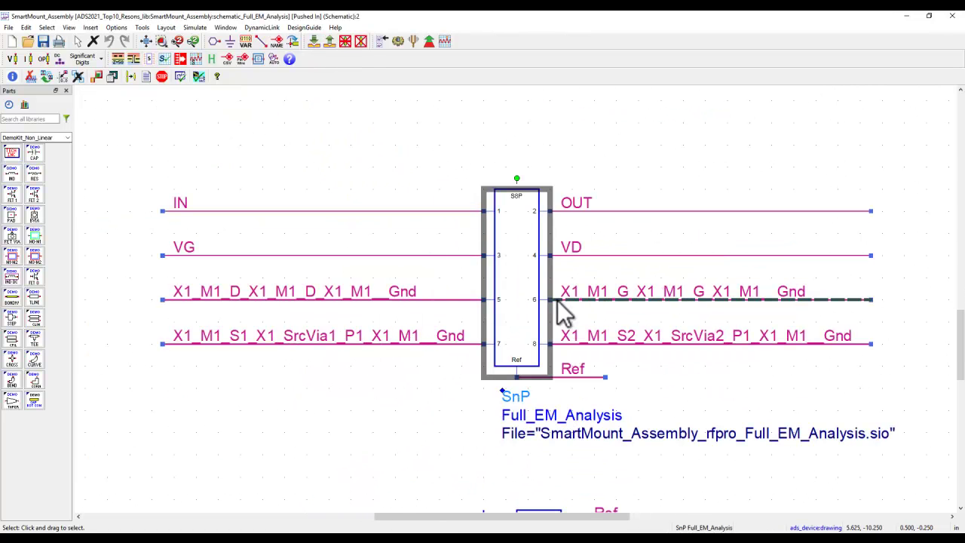
scroll(552, 181, down, 6)
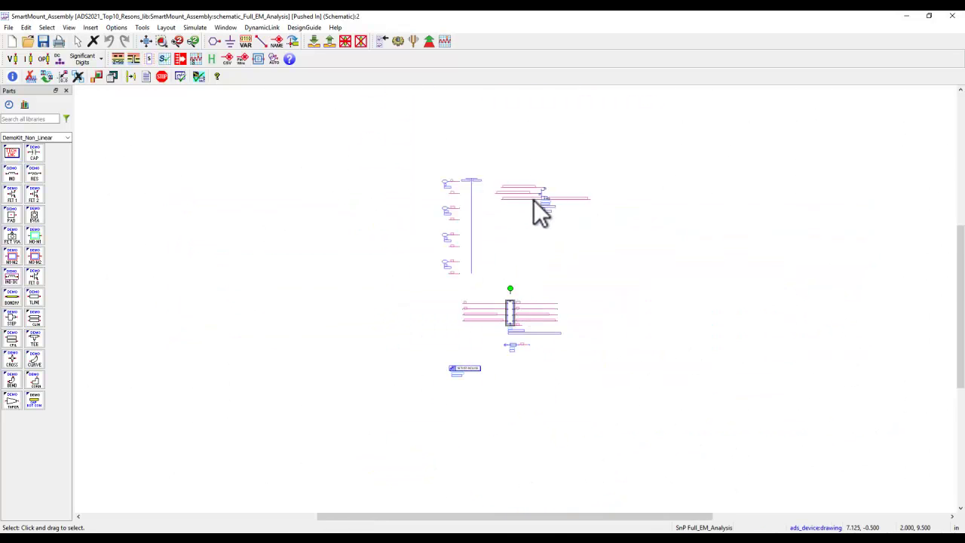
scroll(534, 202, up, 2)
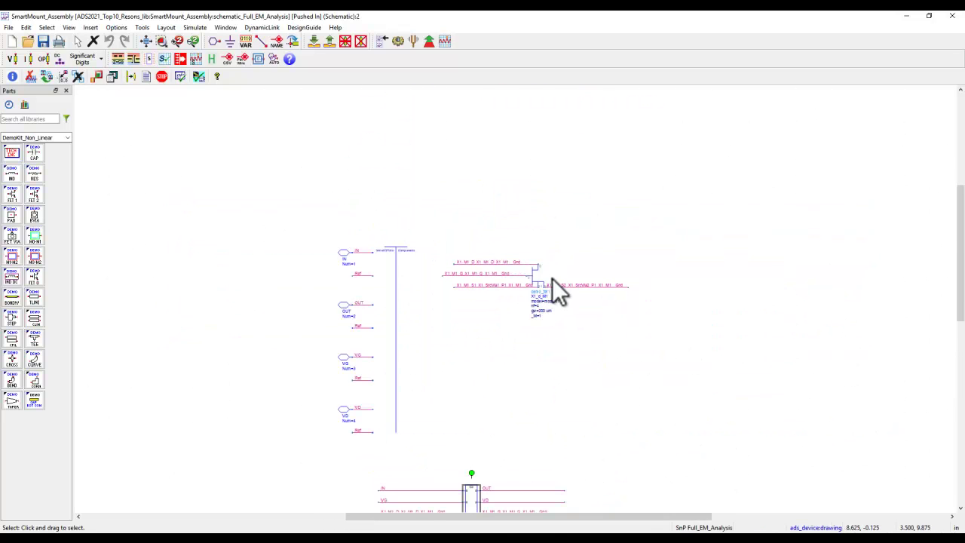
click(146, 41)
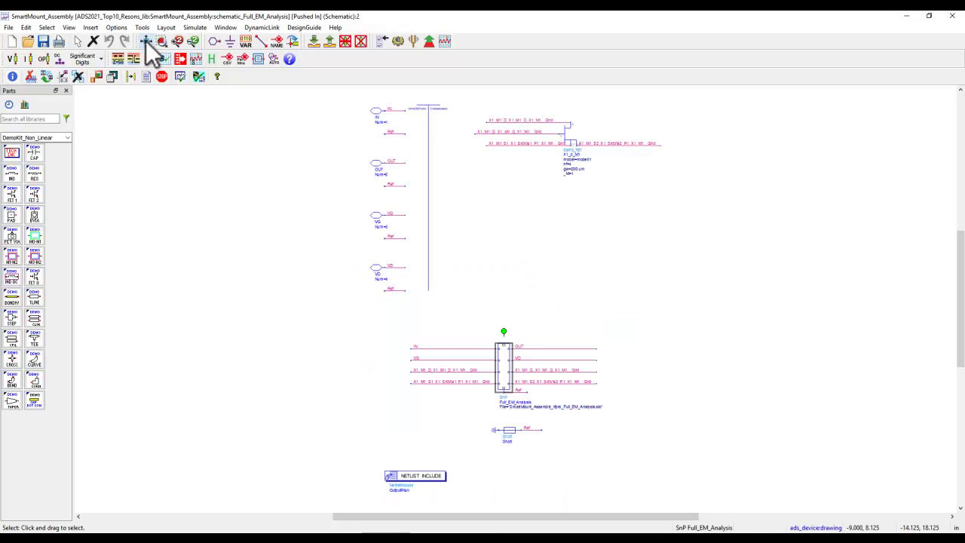
click(331, 42)
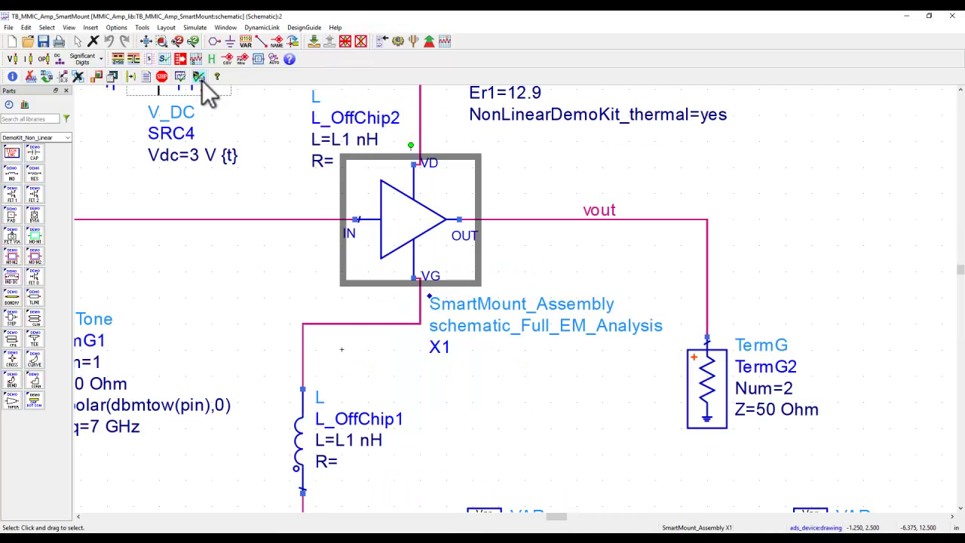
click(146, 41)
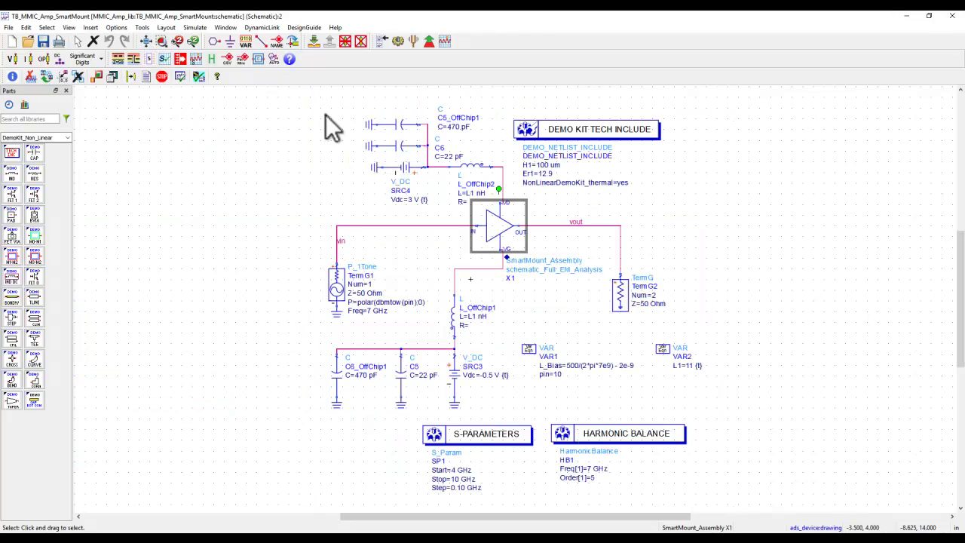
Simulate TB_MMIC_Amp_SmartMount to compare 3D FEM chip-alone and MMIC + PCB + Bondwire results.
click(398, 41)
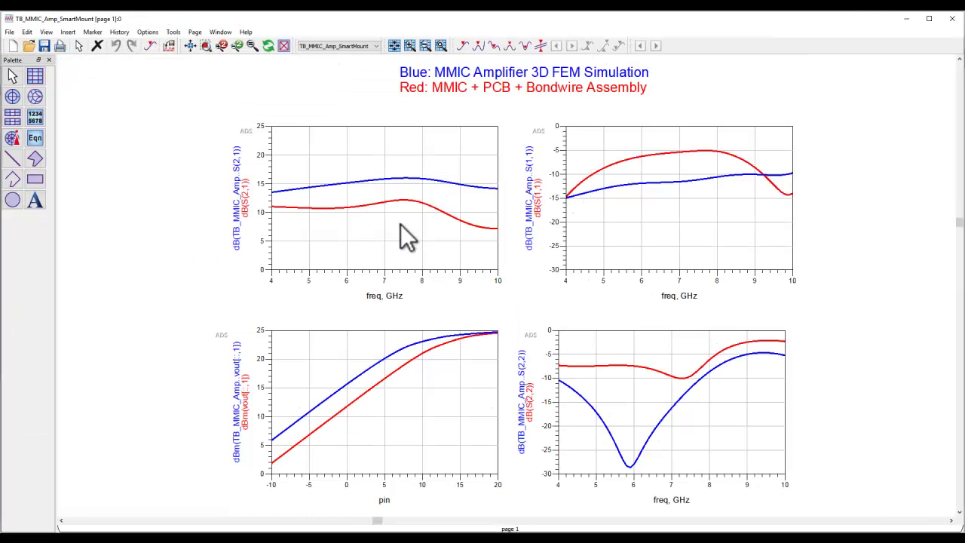